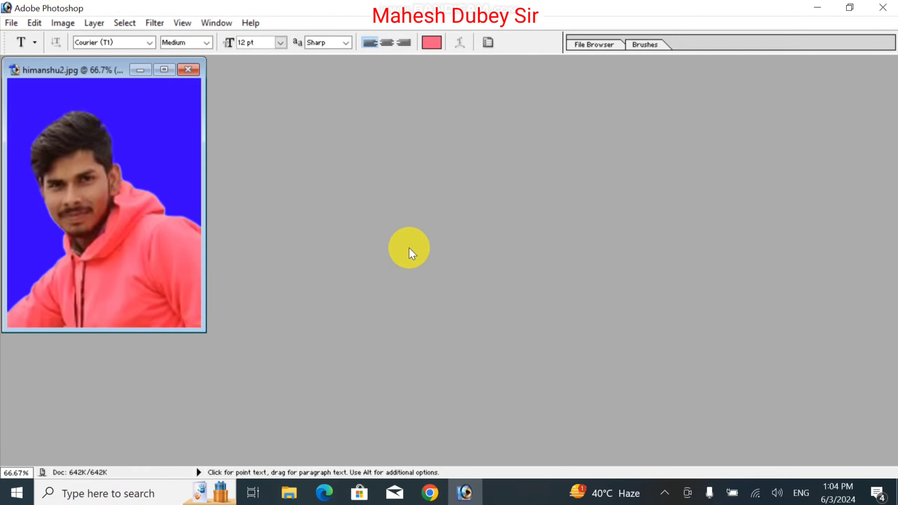
- Show the tools panel and place the portrait window in the upper middle of the workspace
drag(98, 73, 505, 143)
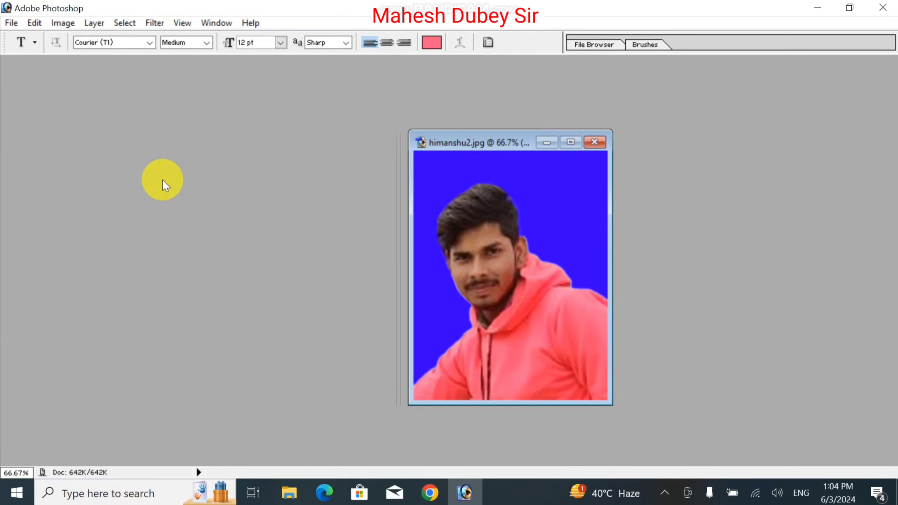
key(Tab)
key(Tab)
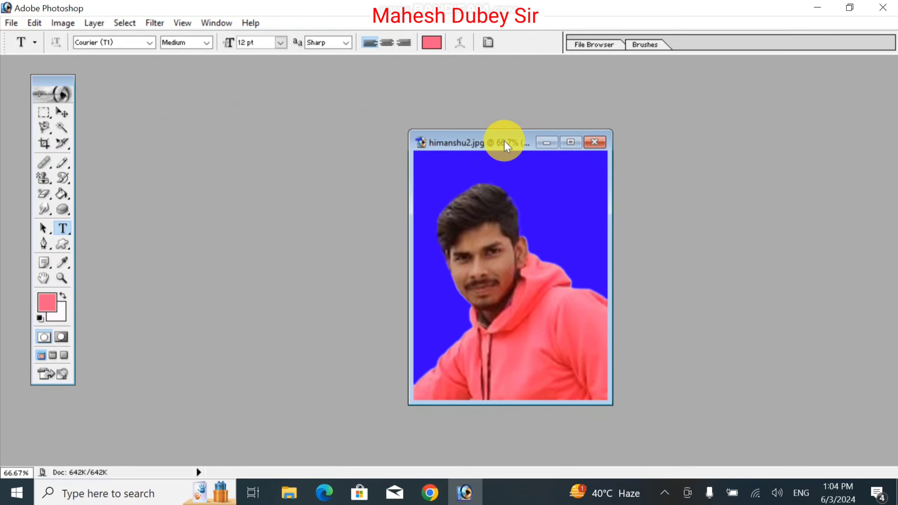
drag(504, 140, 402, 68)
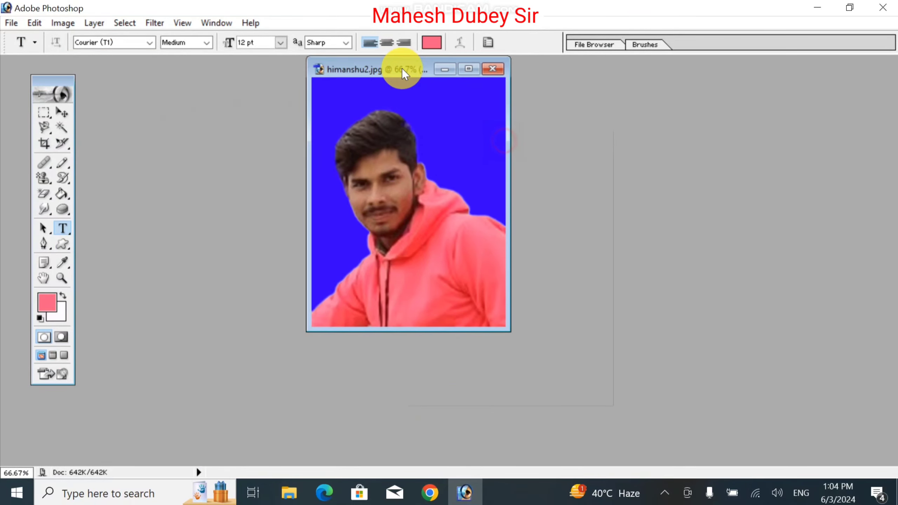
- Maximize the portrait document window to fill the workspace, with the Horizontal Type Tool ready
click(67, 229)
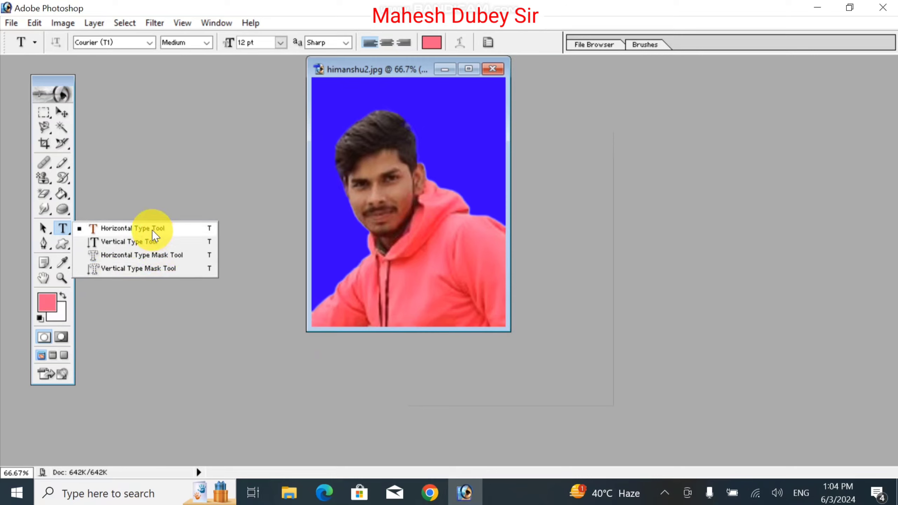
click(471, 73)
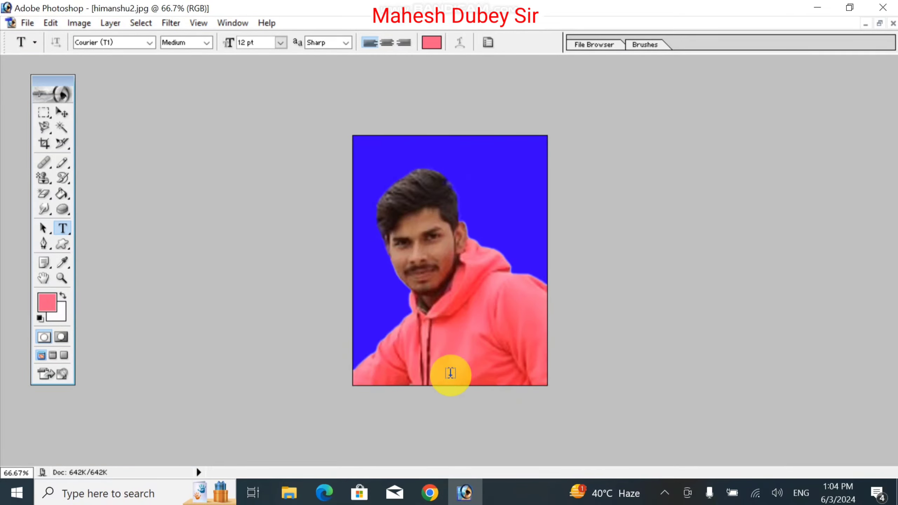
- Fill a rectangular strip across the bottom edge of the portrait with white and deselect it
click(43, 114)
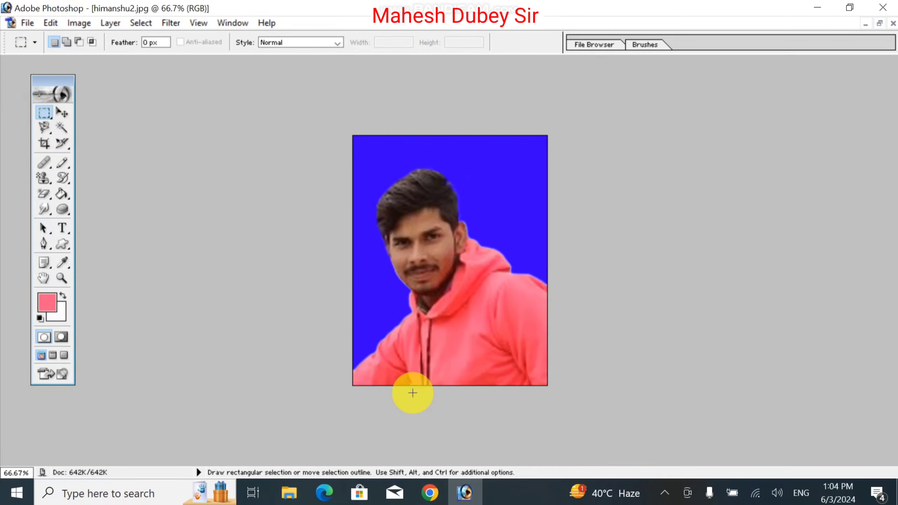
click(341, 361)
drag(404, 388, 632, 424)
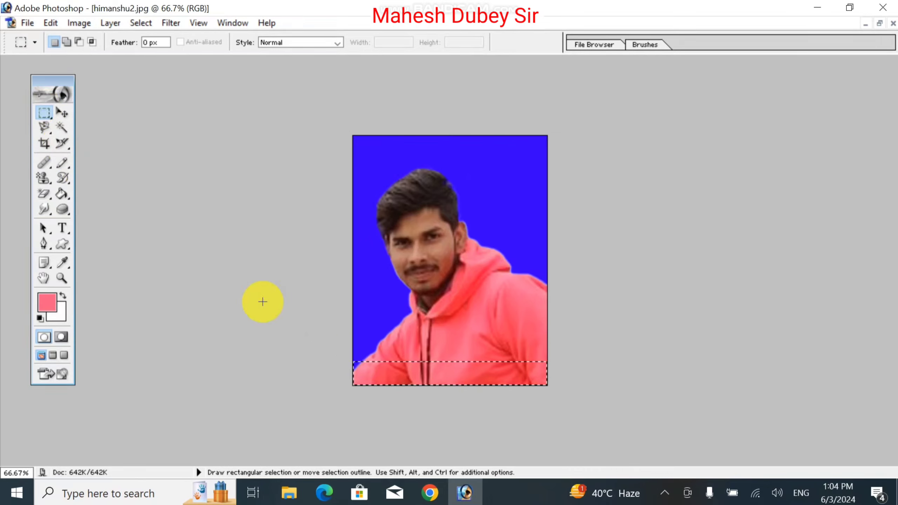
key(Delete)
click(378, 393)
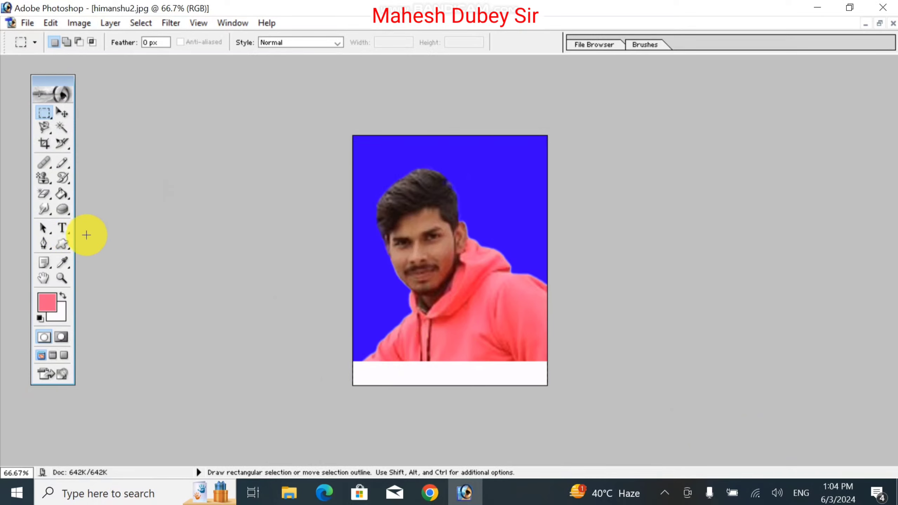
click(62, 228)
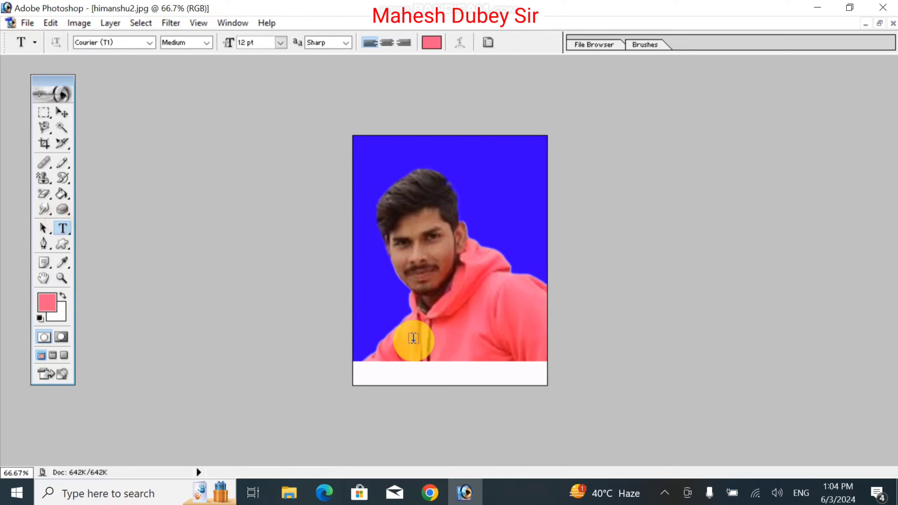
- Type the person's name in pink 12 pt Courier text at the left of the white strip
click(434, 338)
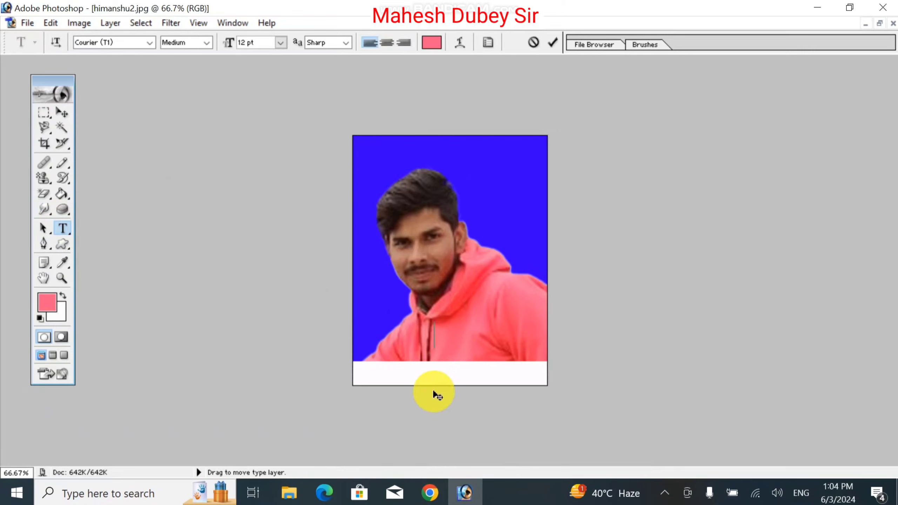
click(61, 113)
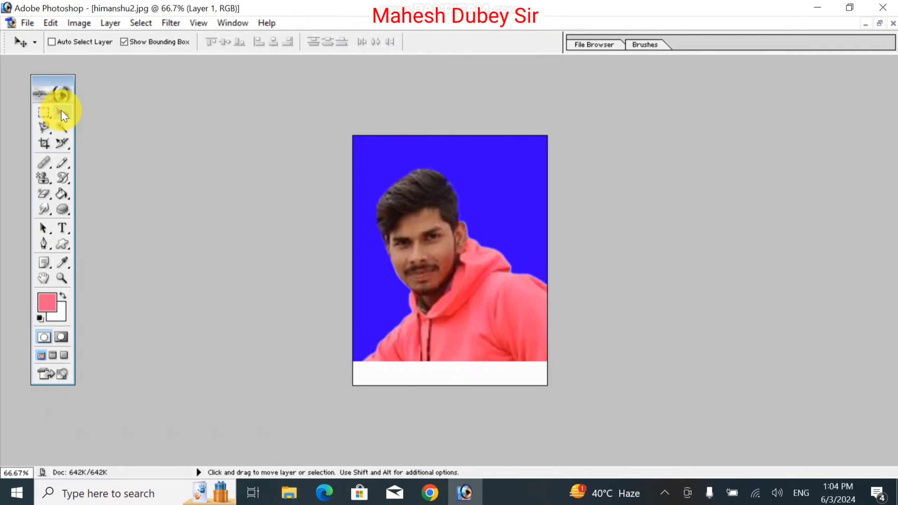
key(XF86MonBrightnessUp)
key(XF86MonBrightnessUp)
click(143, 214)
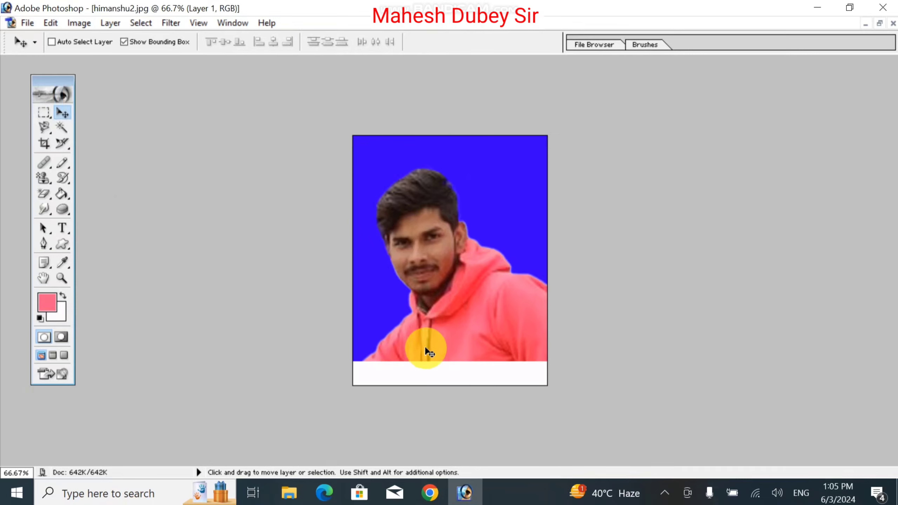
click(62, 228)
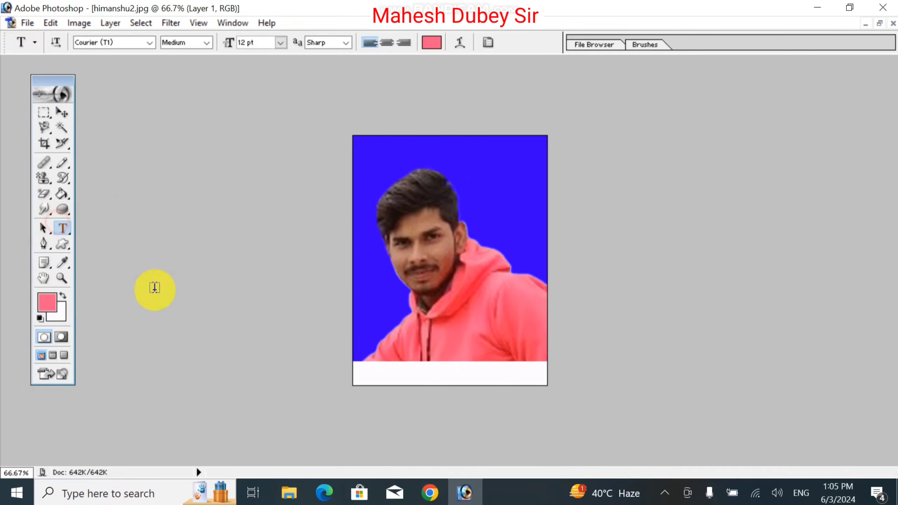
click(362, 371)
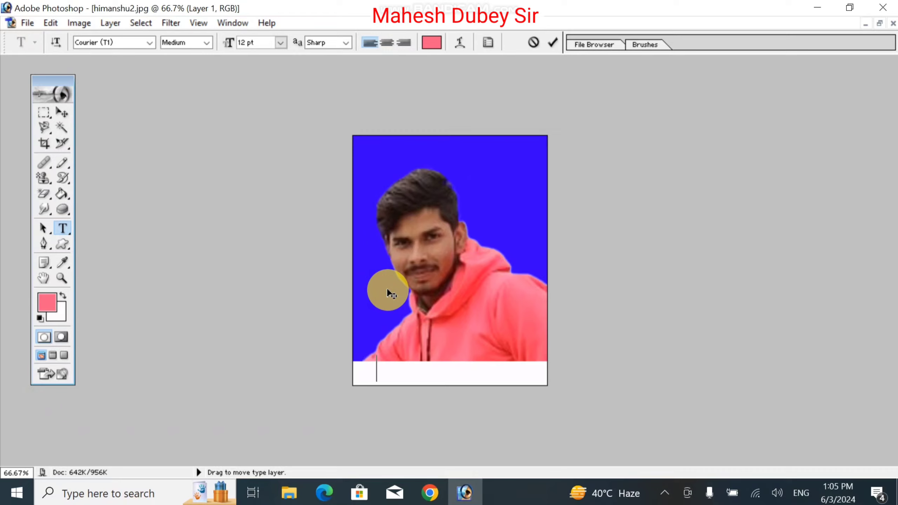
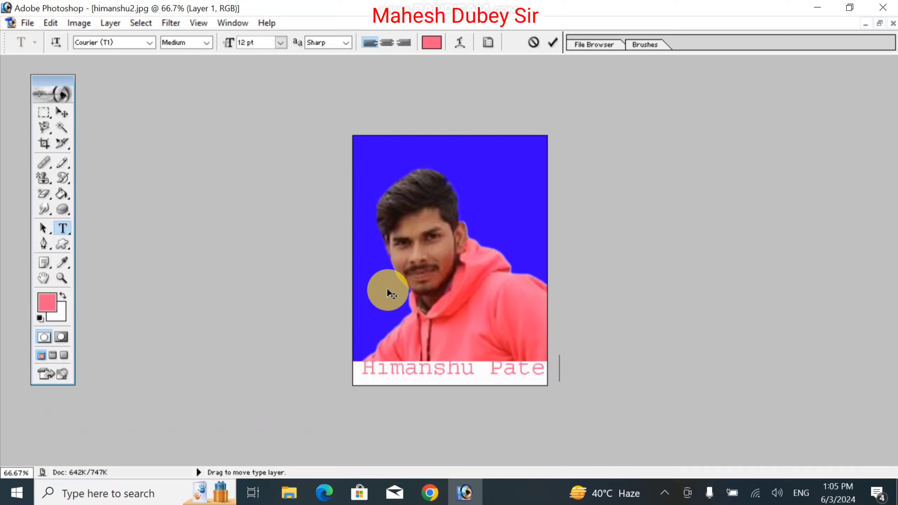
- Commit the name text and nudge it slightly left and down with the Move tool
click(62, 112)
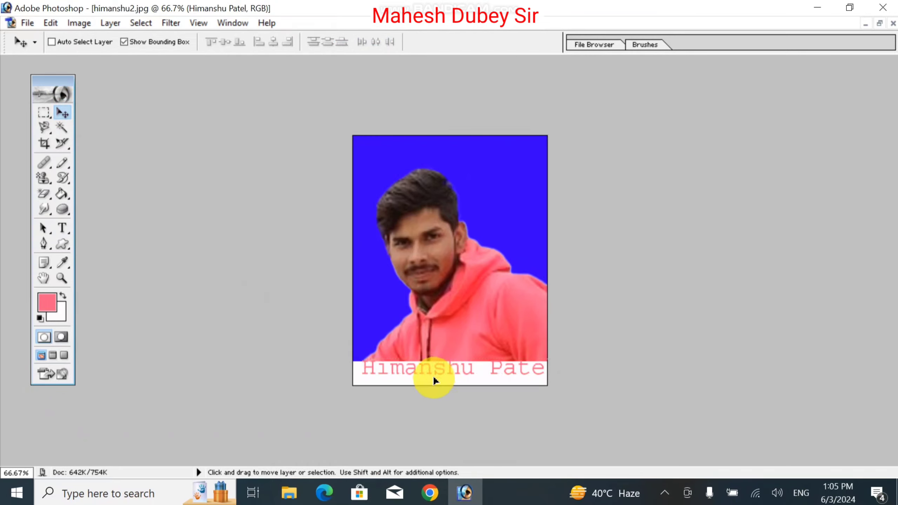
drag(434, 379, 432, 380)
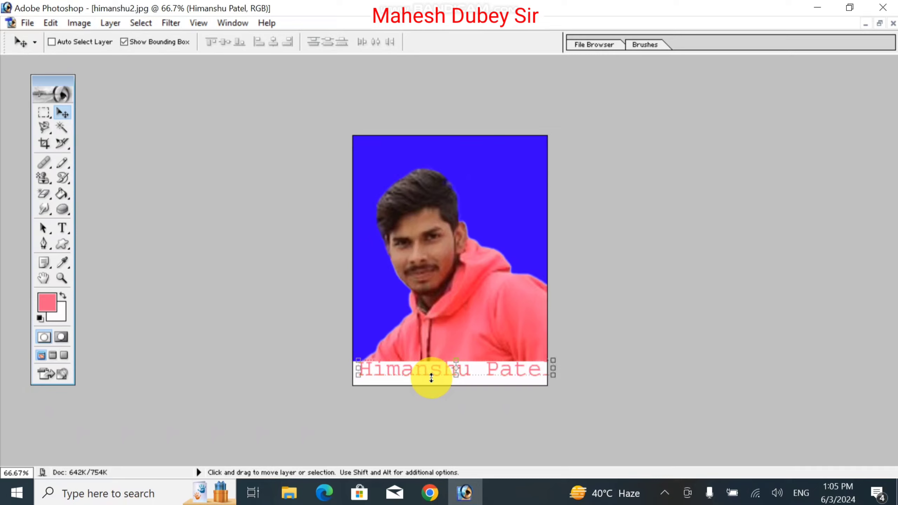
key(Left)
key(Left)
key(Left)
key(Left)
key(Left)
key(Left)
key(Left)
key(Left)
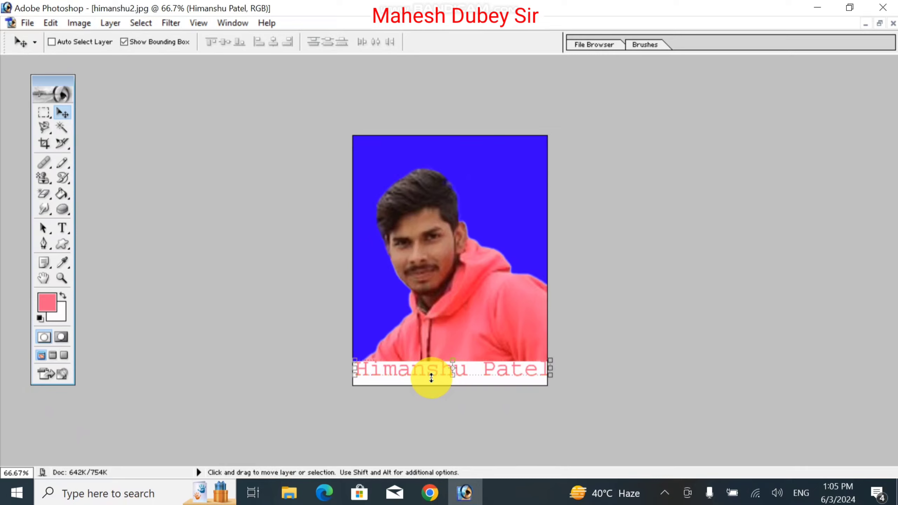
key(Down)
key(Down)
key(Down)
key(Down)
key(Down)
key(Down)
key(Down)
key(Down)
key(Down)
key(Down)
key(Down)
key(Down)
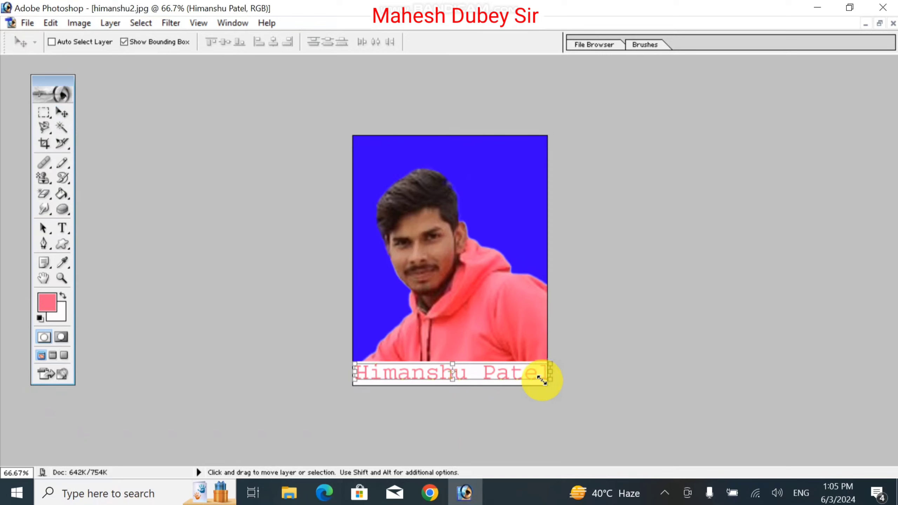
- Narrow the name text to 93.1% width at X 214 px and hide the bounding box
drag(542, 380, 534, 376)
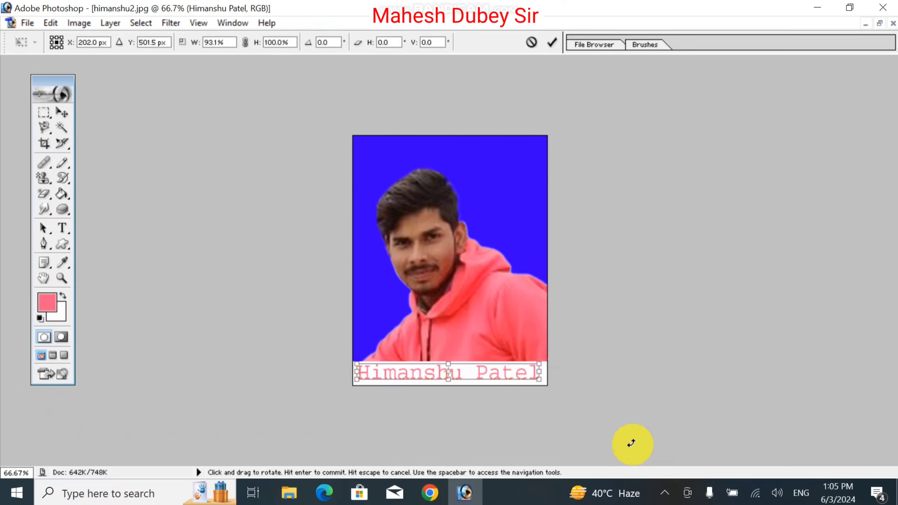
key(Right)
key(Right)
key(Right)
key(Right)
key(Right)
key(Right)
key(Right)
key(Right)
key(Right)
key(Right)
key(Right)
key(Right)
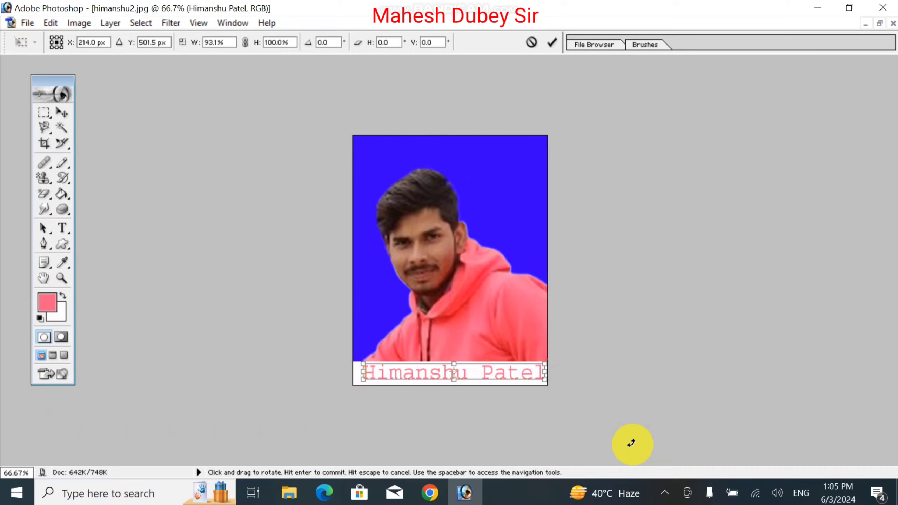
key(Return)
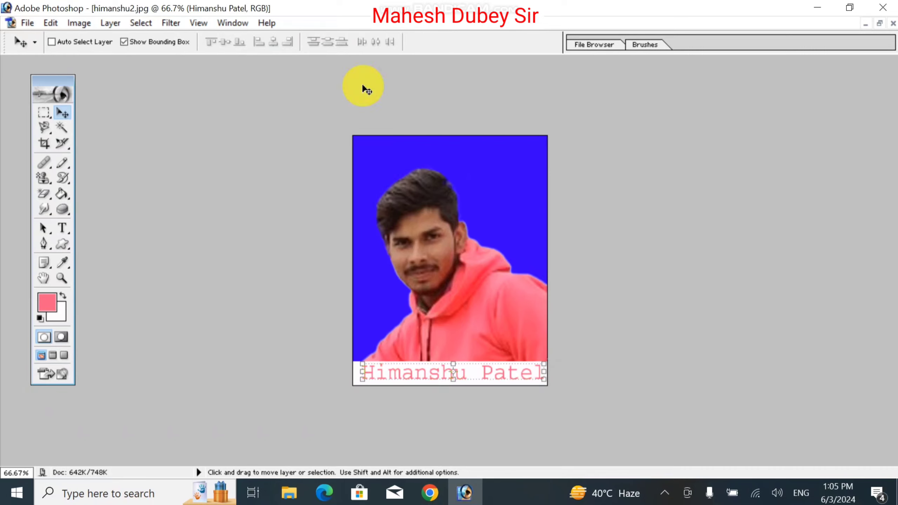
click(143, 42)
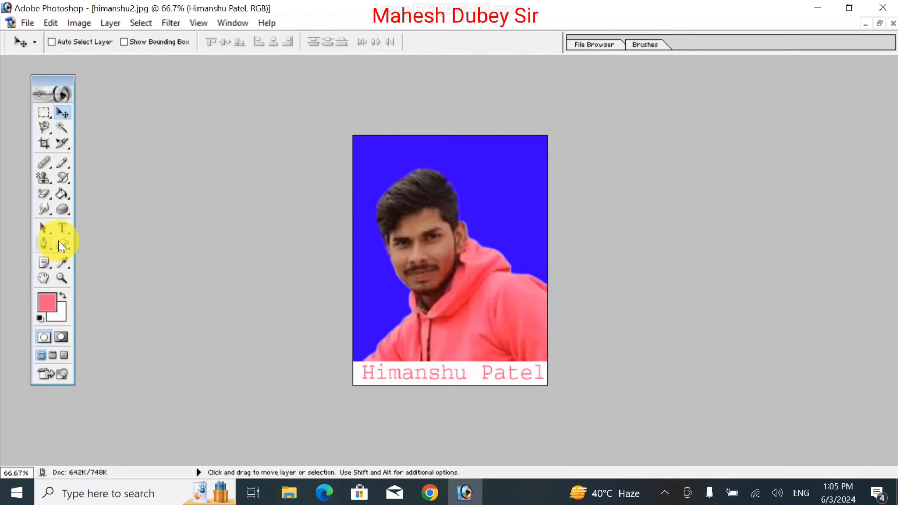
click(59, 228)
- Change the name caption's colour from pink to black (000000) and commit the edit
click(405, 375)
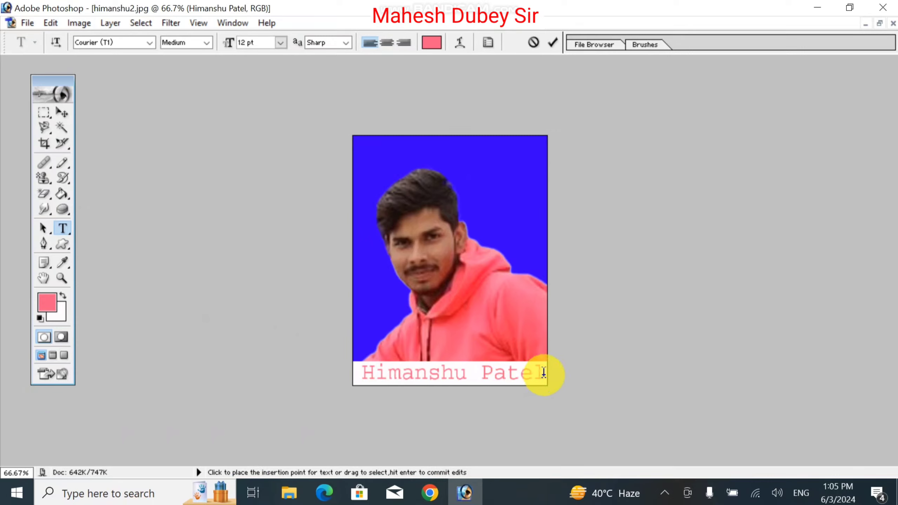
drag(546, 373, 231, 371)
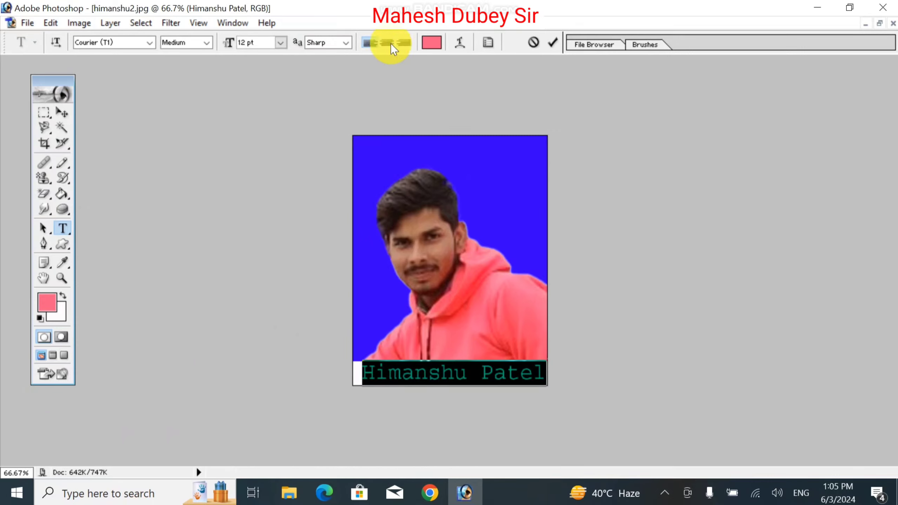
click(435, 42)
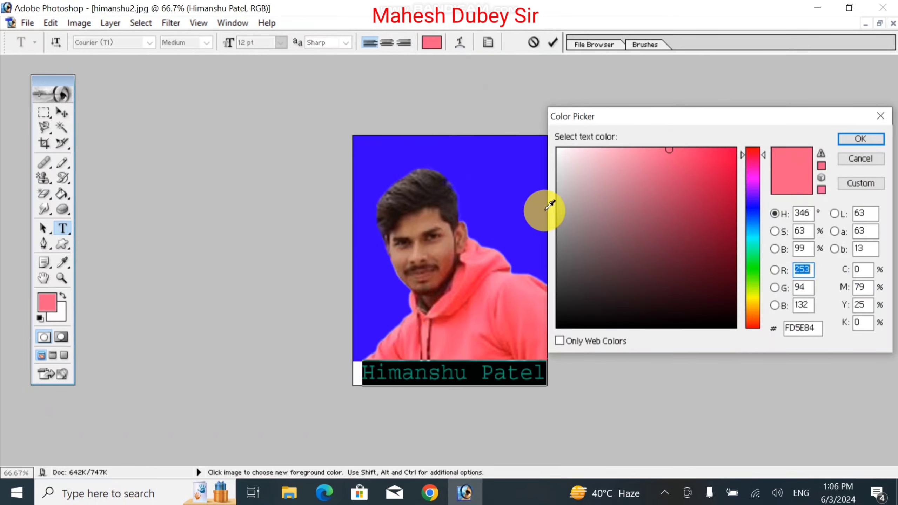
drag(589, 326, 634, 326)
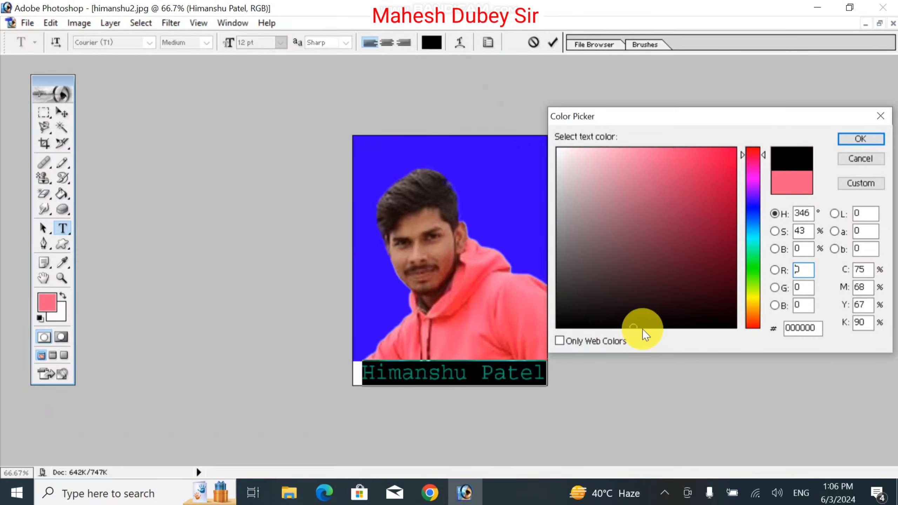
click(873, 139)
click(62, 112)
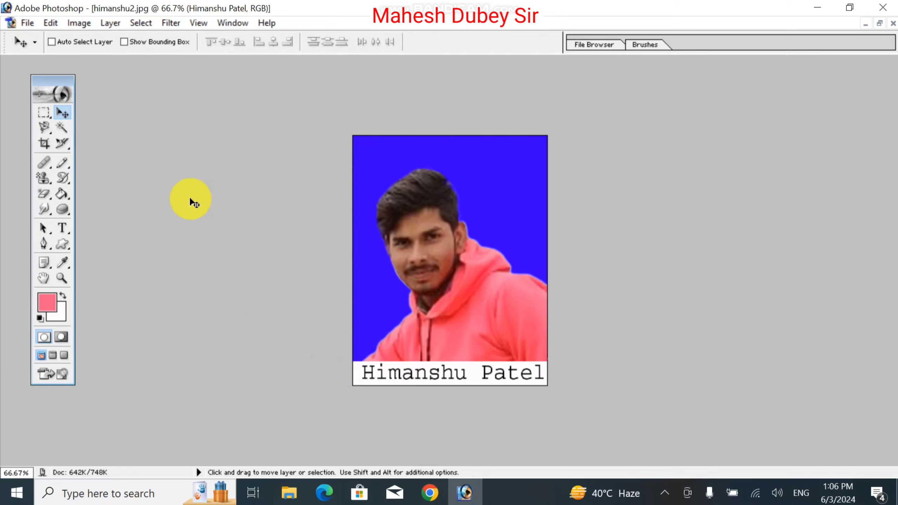
click(62, 228)
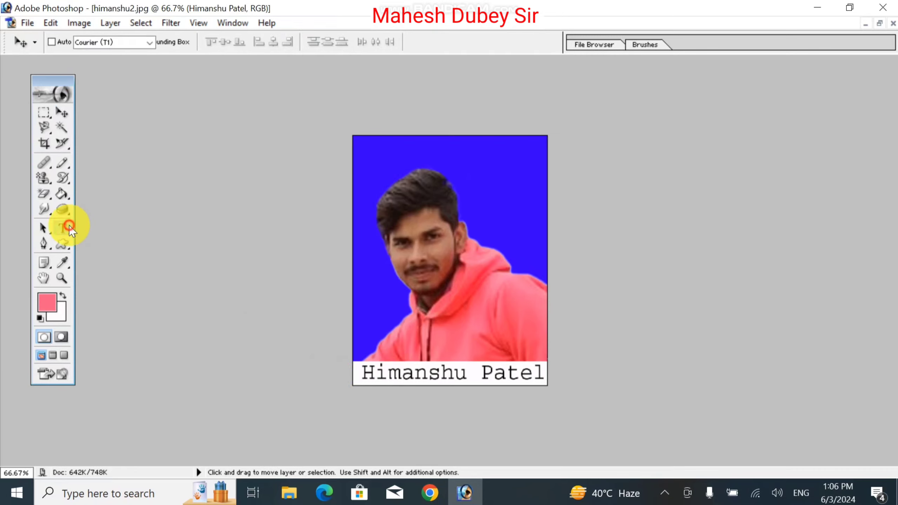
- Select the whole name caption line and toggle the Character palette open and closed twice
triple_click(423, 385)
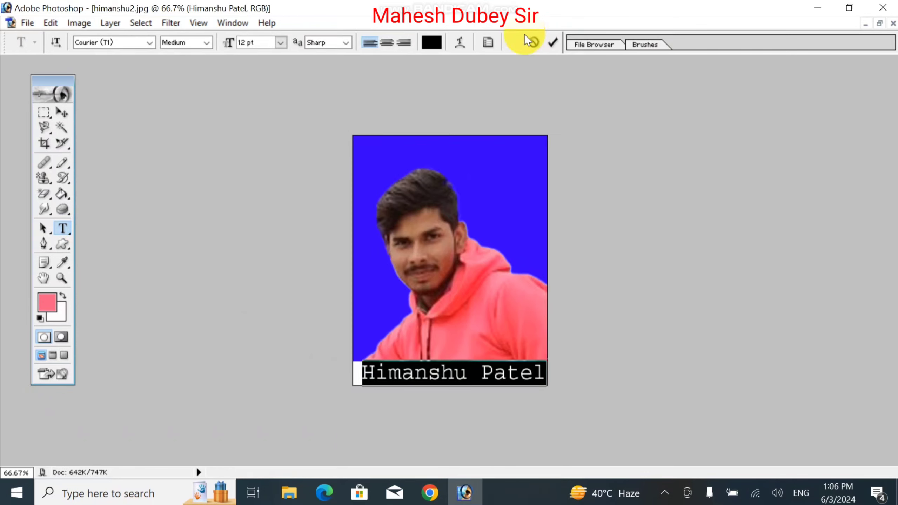
click(492, 44)
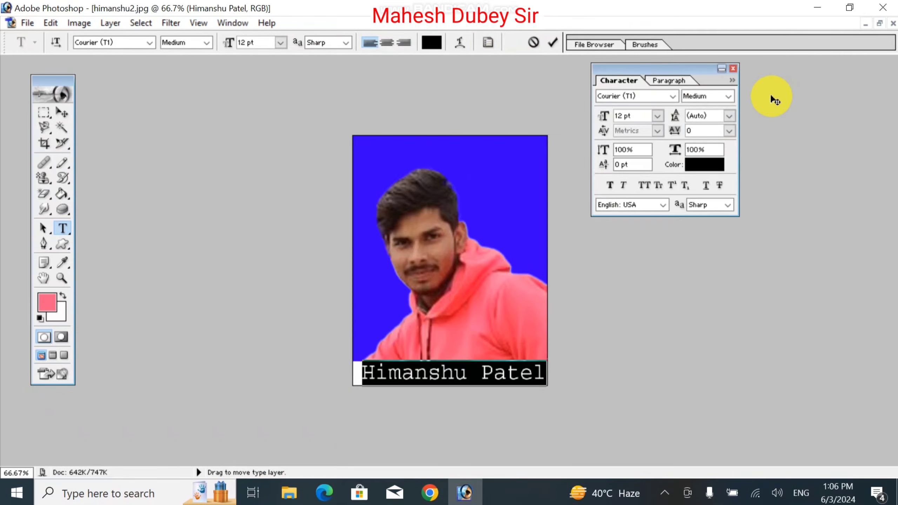
click(733, 68)
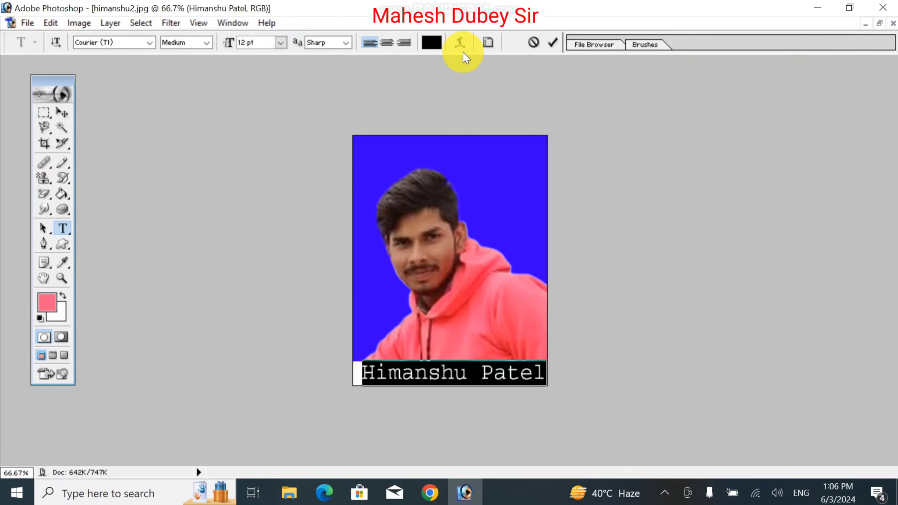
click(491, 42)
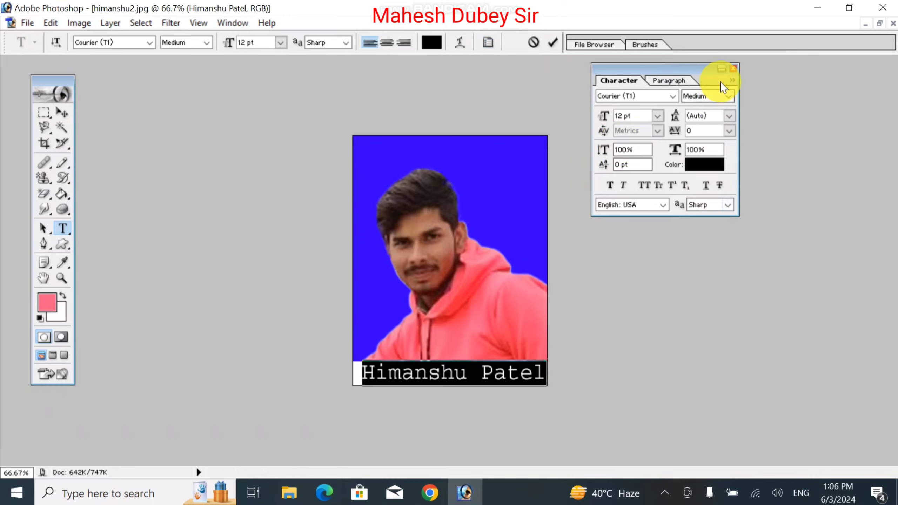
click(733, 68)
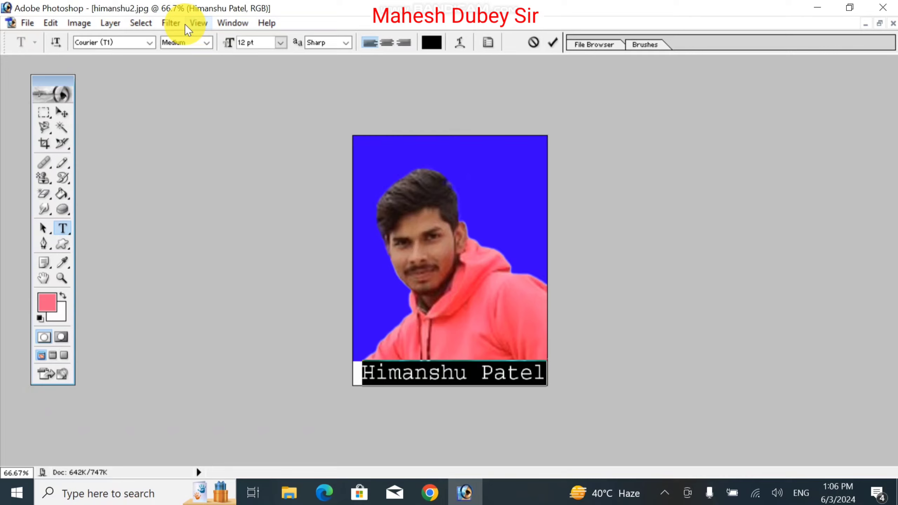
- Browse the font list and the Filter and Layer > Type menus without changing anything
click(151, 44)
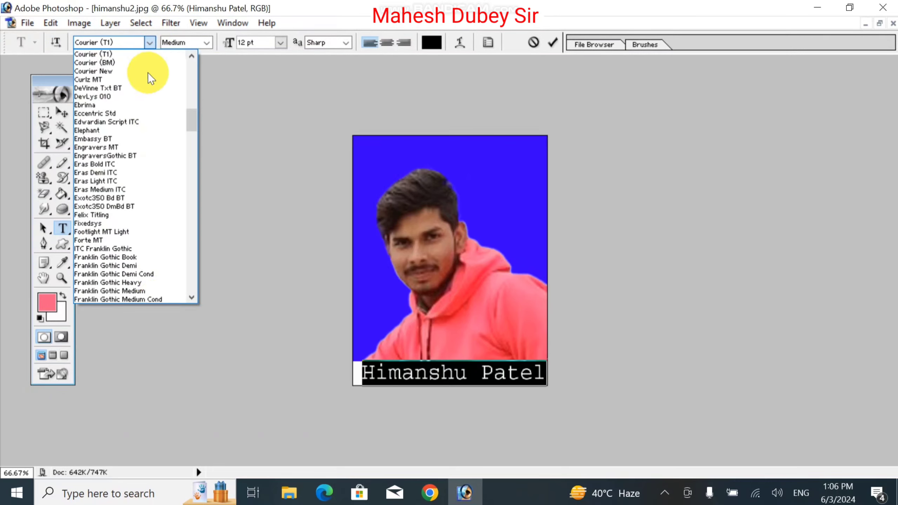
click(172, 22)
click(171, 23)
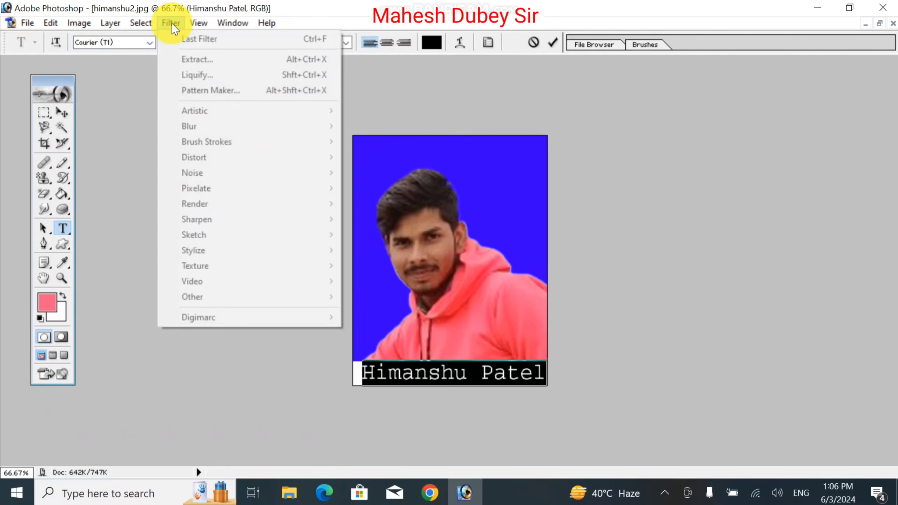
mouse_move(114, 24)
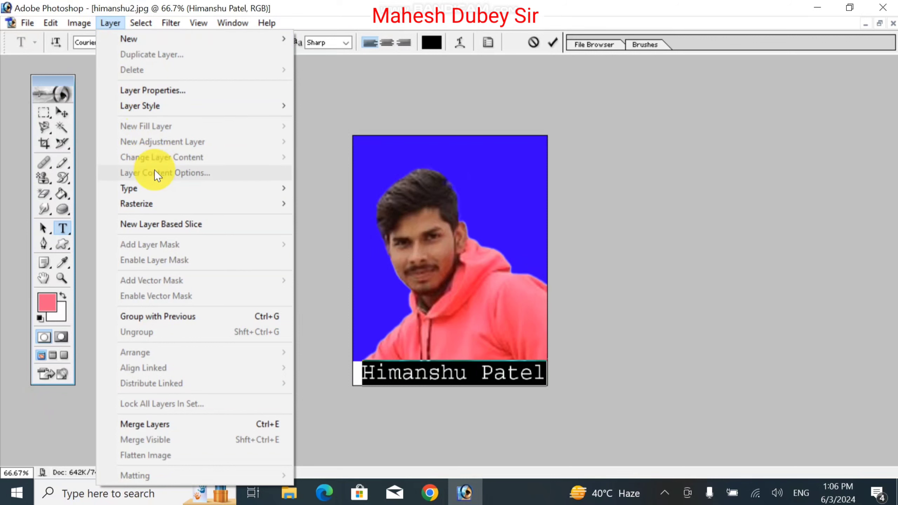
mouse_move(162, 186)
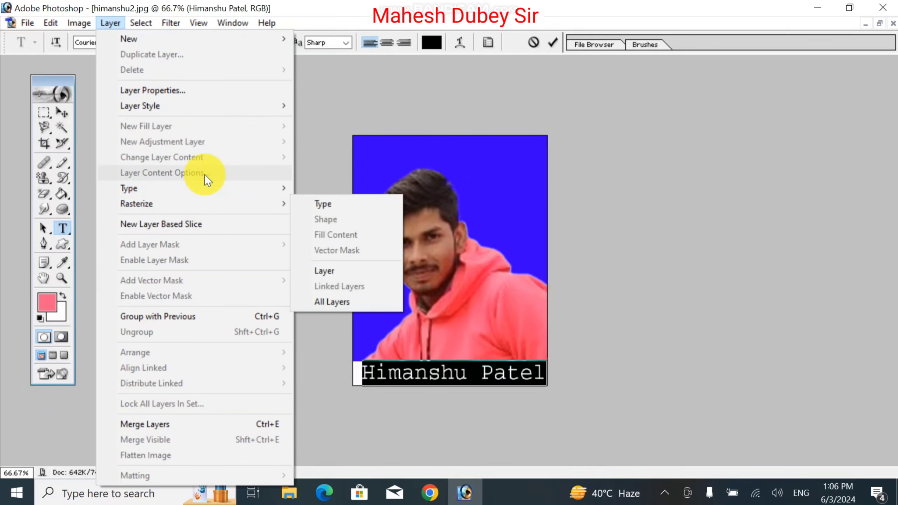
mouse_move(200, 206)
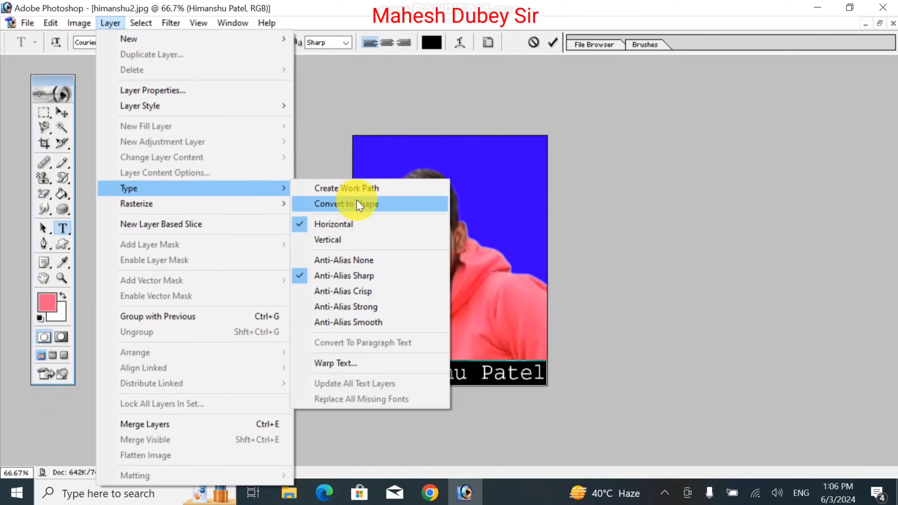
- Open and cancel Warp Text for the caption, then reopen the Character settings
click(361, 365)
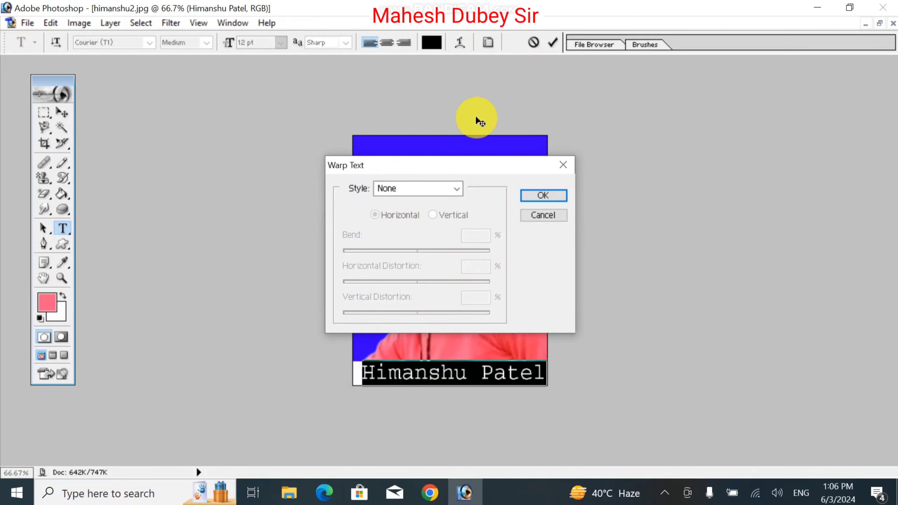
click(544, 216)
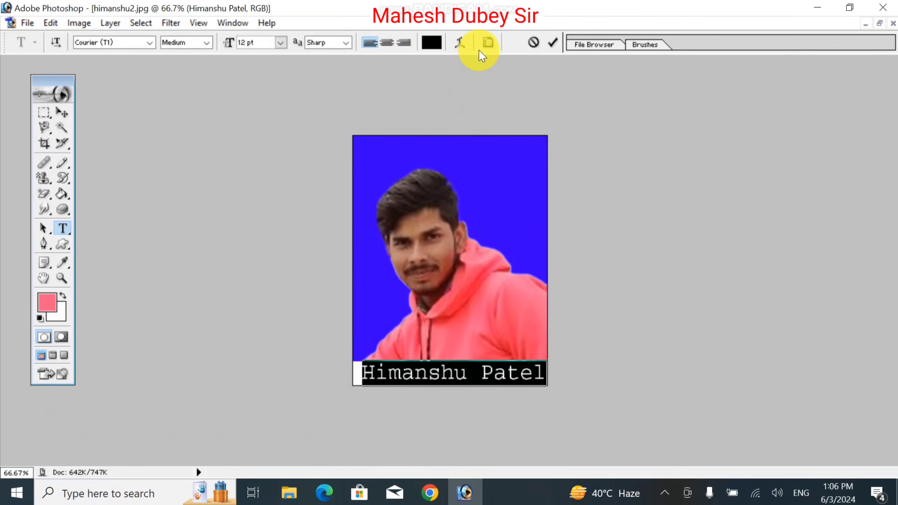
click(487, 44)
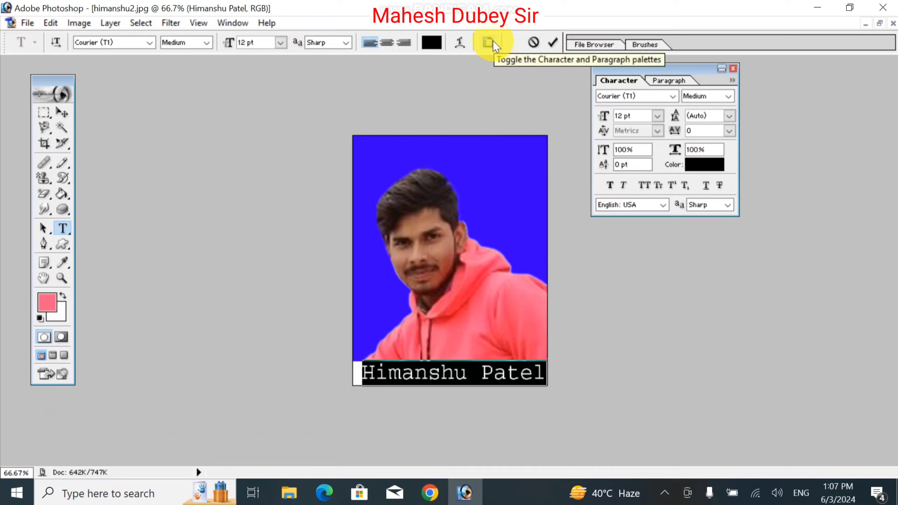
- Apply Faux Bold to the caption, commit it, and nudge it two steps left
click(611, 185)
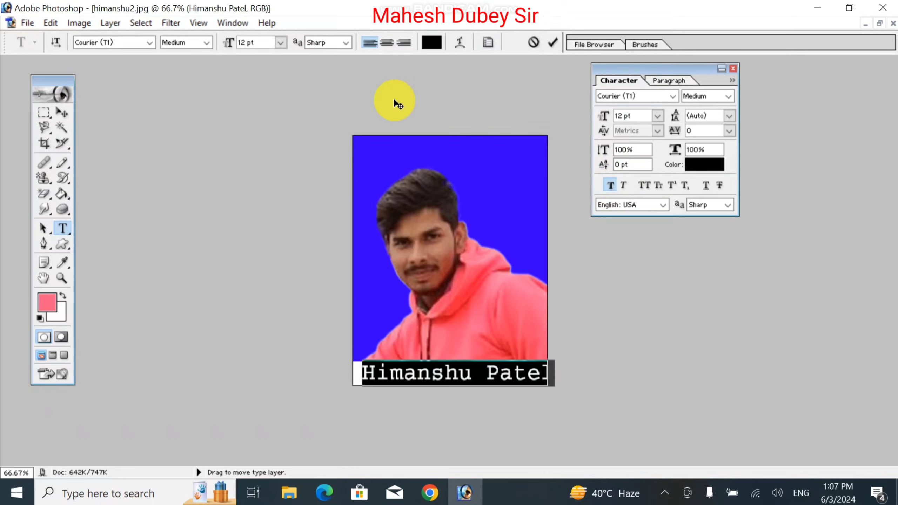
click(62, 113)
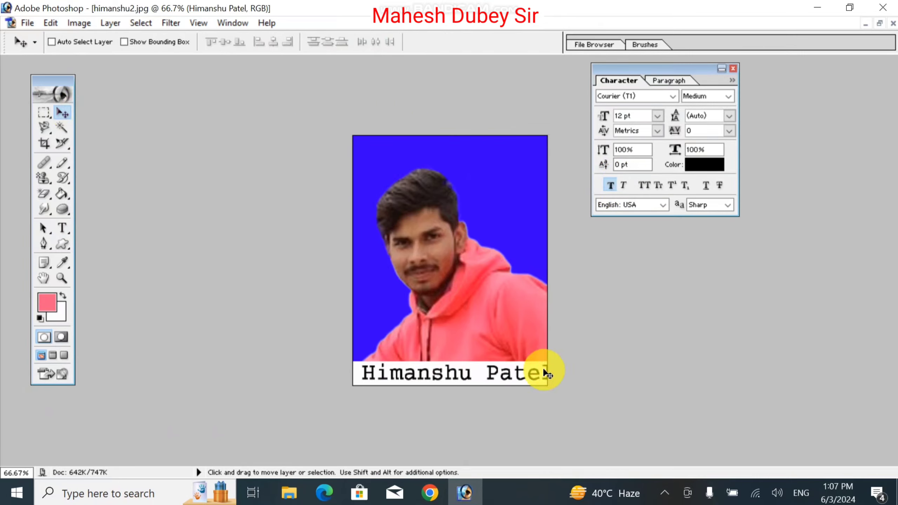
key(Left)
key(Left)
key(Left)
key(Left)
key(Left)
key(Left)
key(Left)
key(Left)
key(Left)
key(Left)
key(Left)
key(Left)
key(Left)
key(Left)
key(Left)
key(Left)
key(Left)
key(Left)
key(Left)
key(Left)
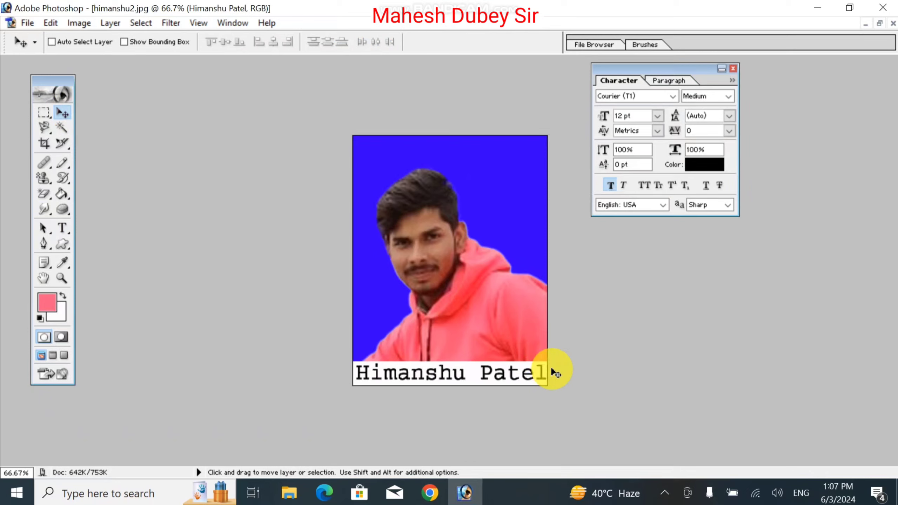
key(Left)
key(Left)
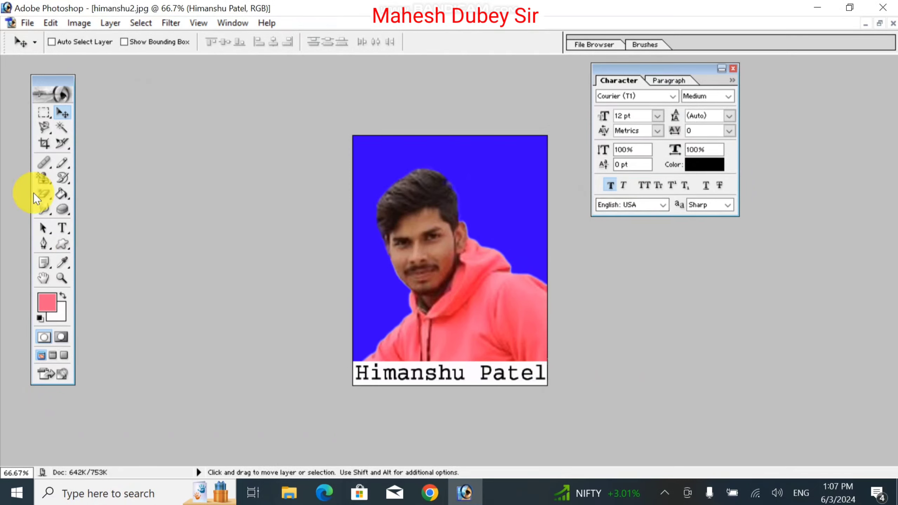
click(62, 228)
- Select the caption line and try Gill Sans MT Condensed, then Imprint MT Shadow fonts
click(399, 372)
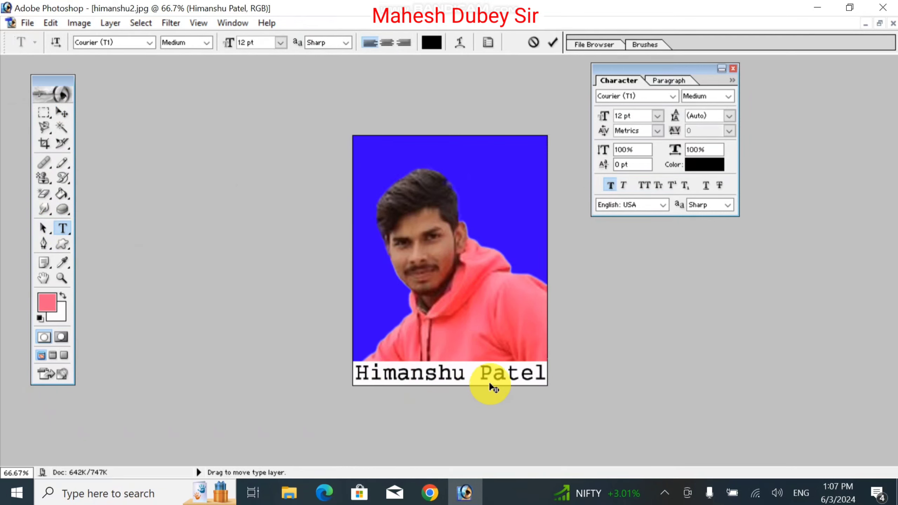
triple_click(490, 386)
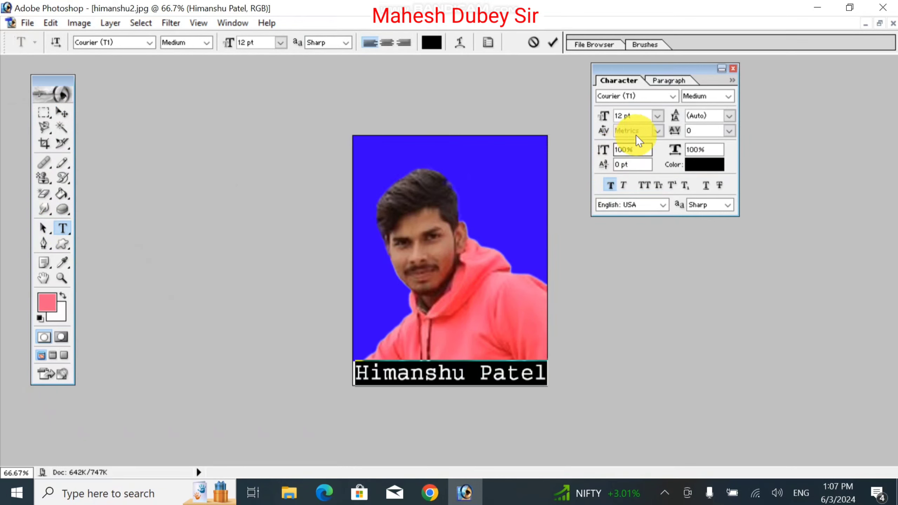
click(668, 99)
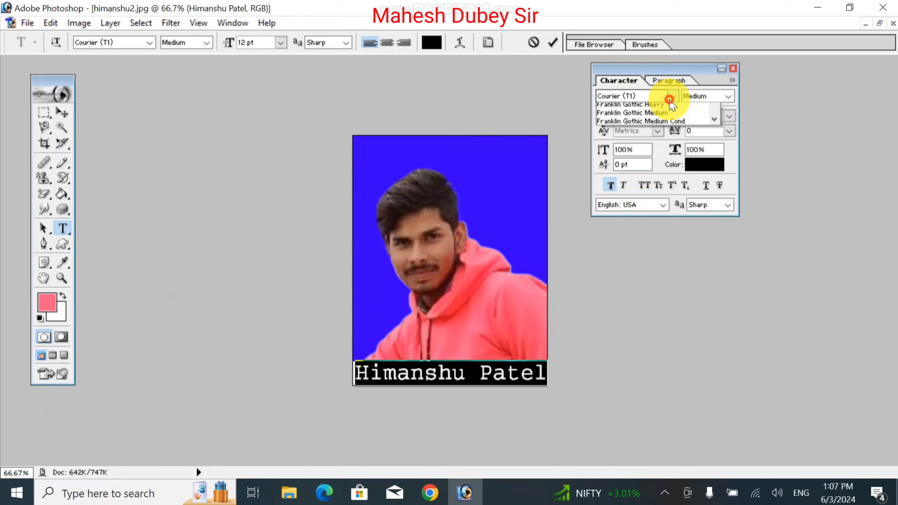
scroll(642, 328, down, 9)
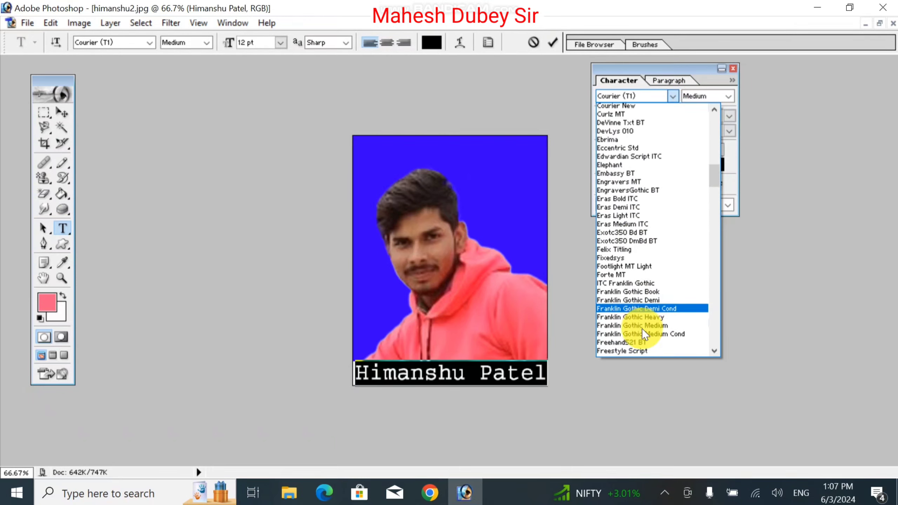
click(633, 311)
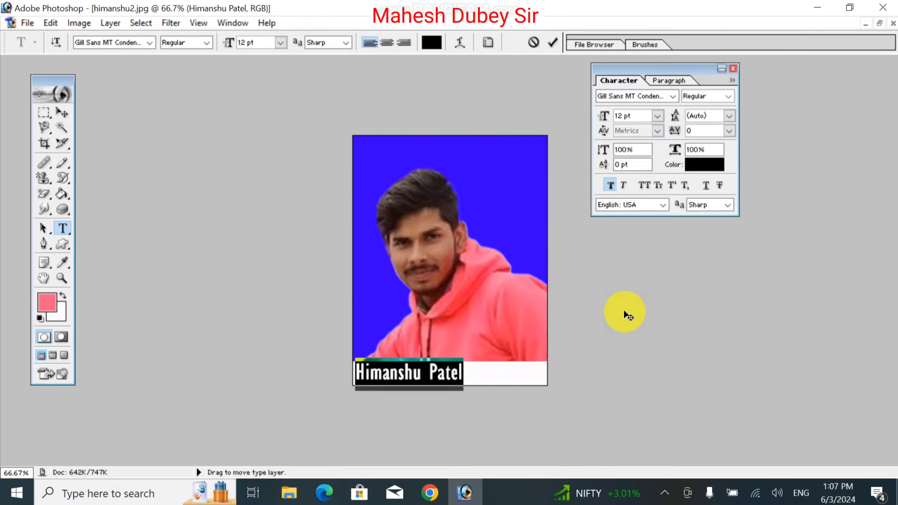
click(673, 96)
click(639, 265)
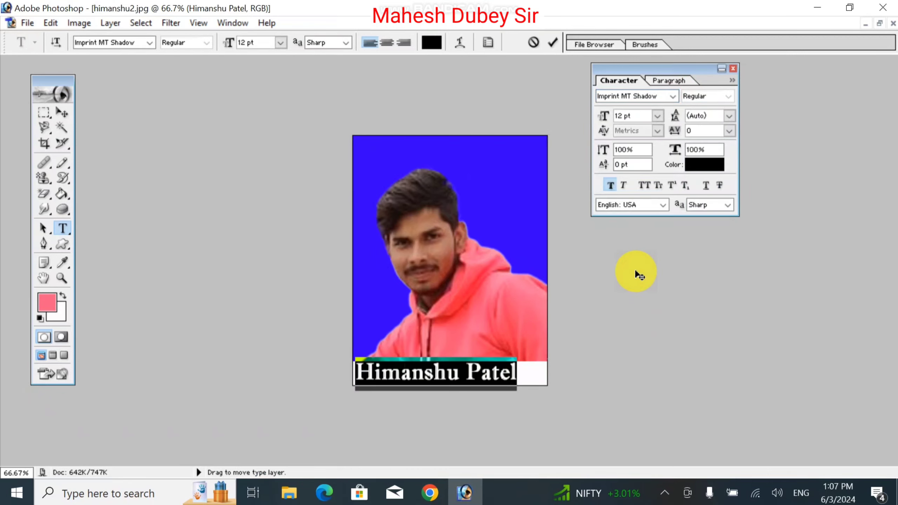
- Set the caption font to Lucida Console, commit it, and close the Character settings
click(673, 95)
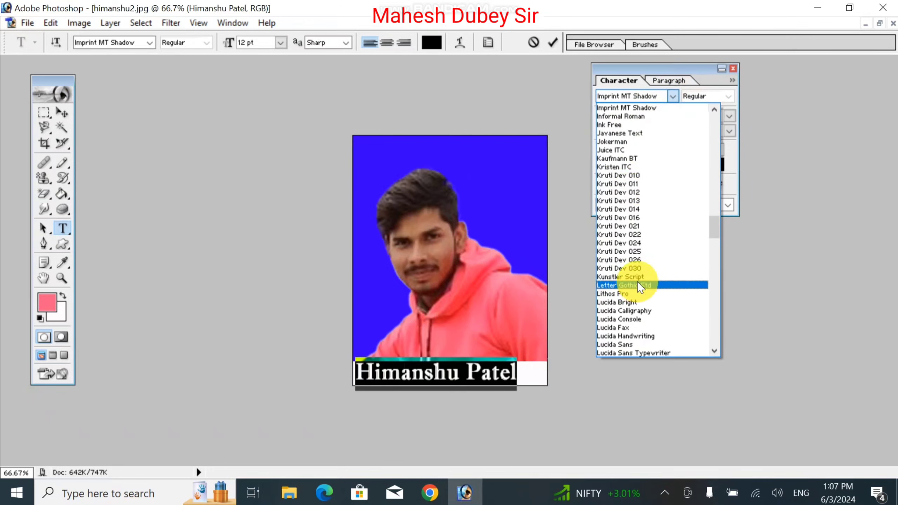
click(636, 322)
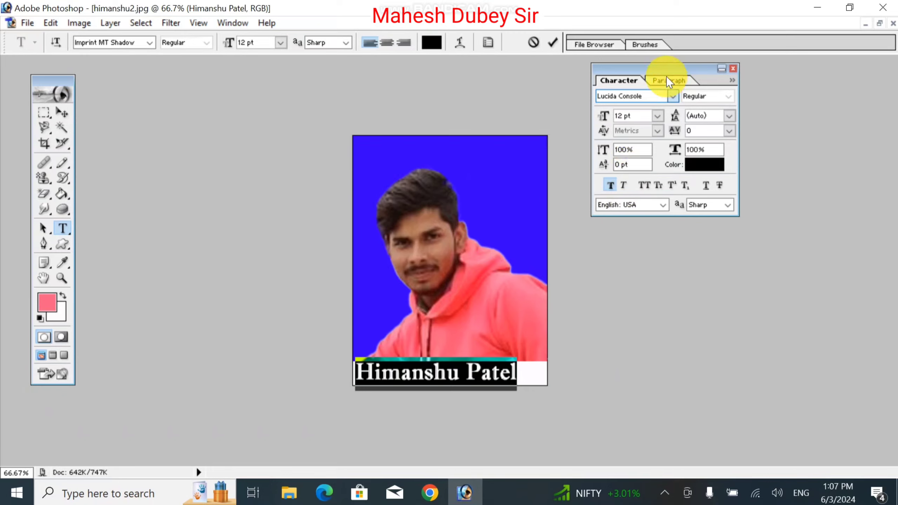
click(671, 96)
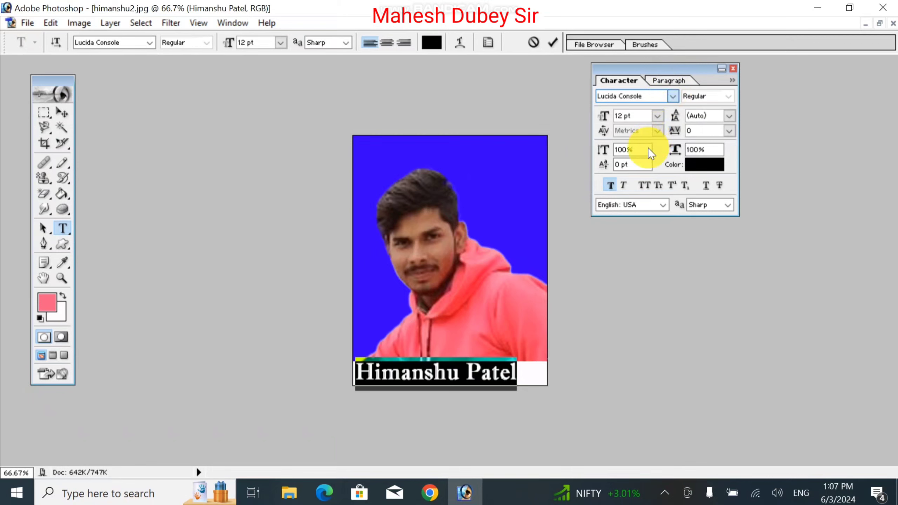
click(442, 232)
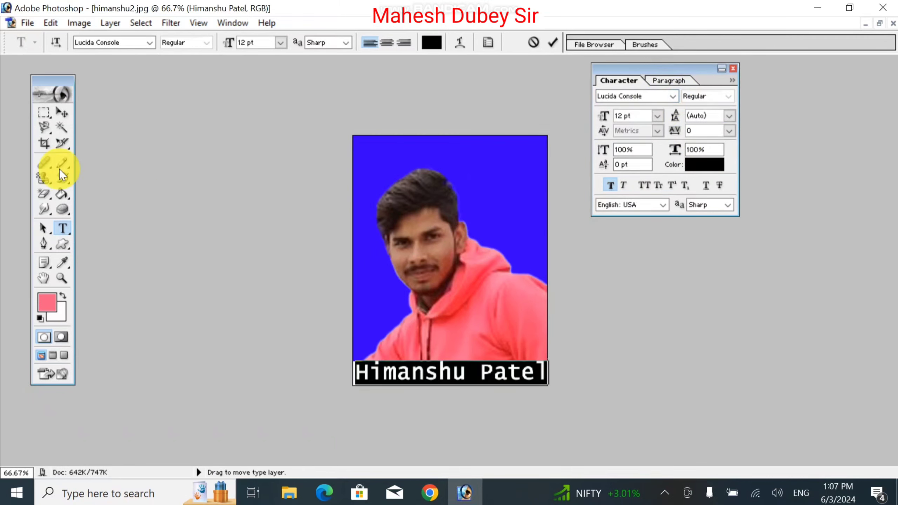
click(57, 109)
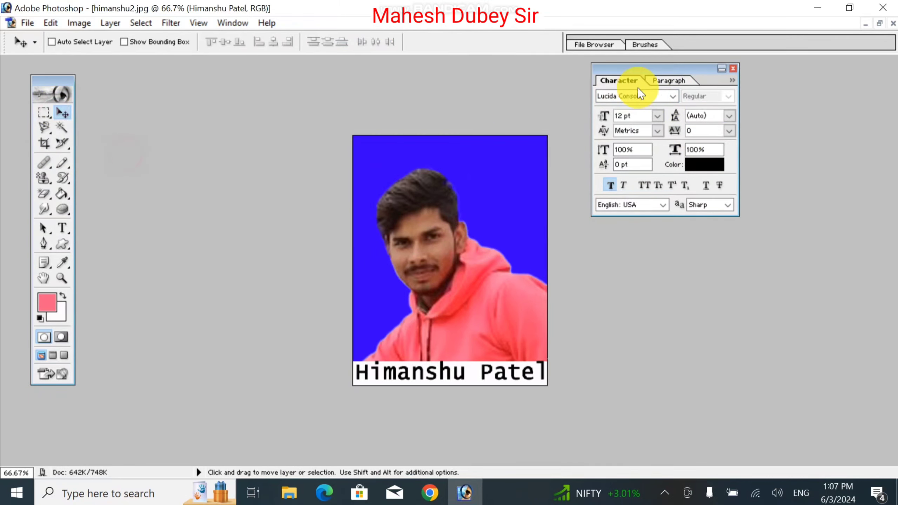
click(733, 68)
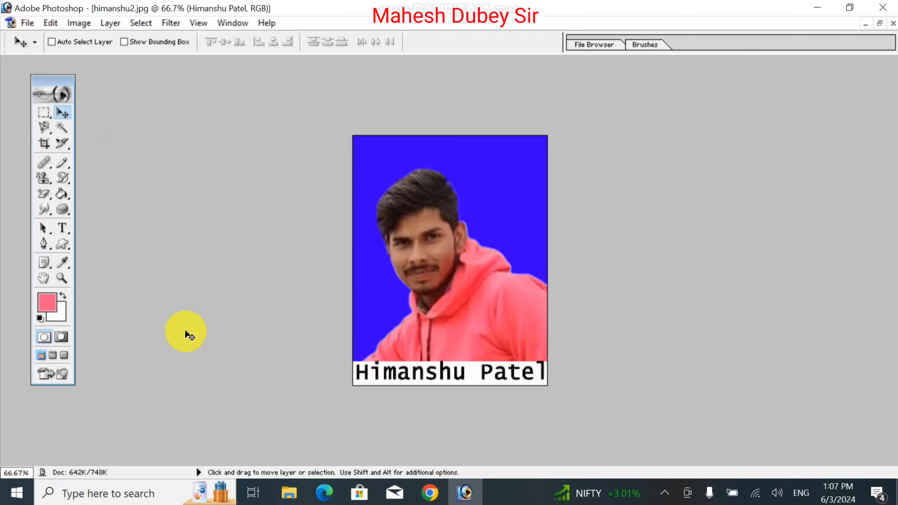
click(424, 374)
key(Down)
key(Down)
key(Down)
key(Down)
key(Down)
key(Down)
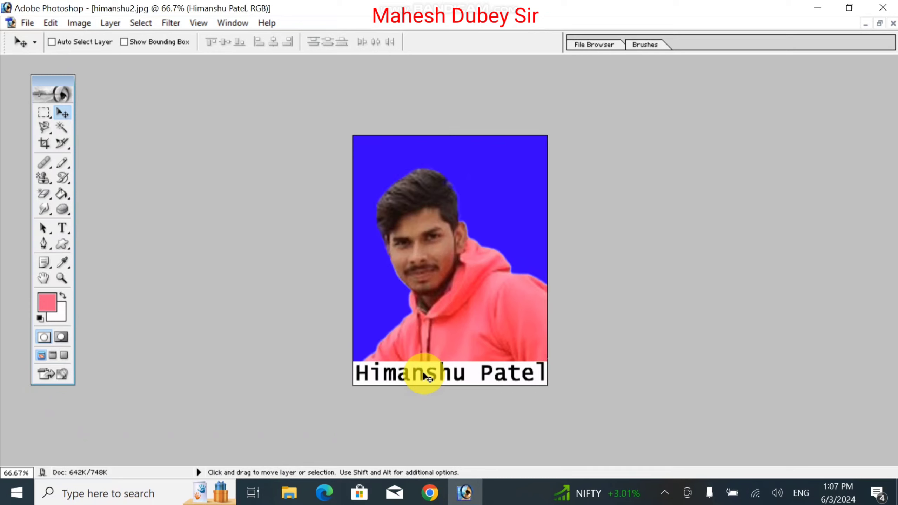
click(62, 228)
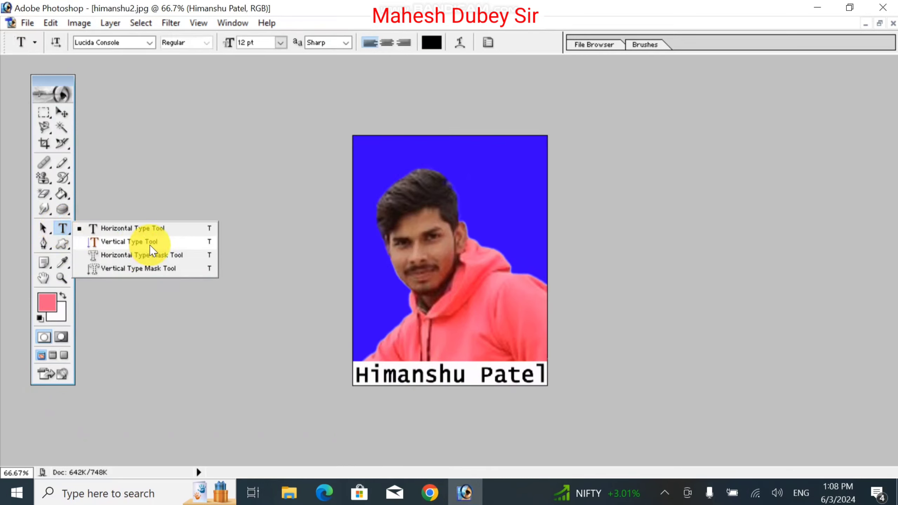
click(150, 243)
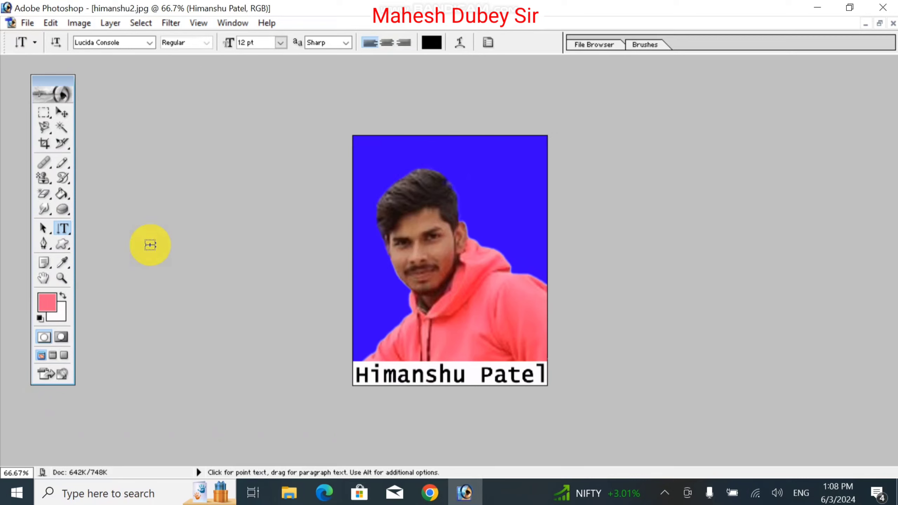
- Show the Layers panel from the Window menu and make the Background layer active
click(240, 22)
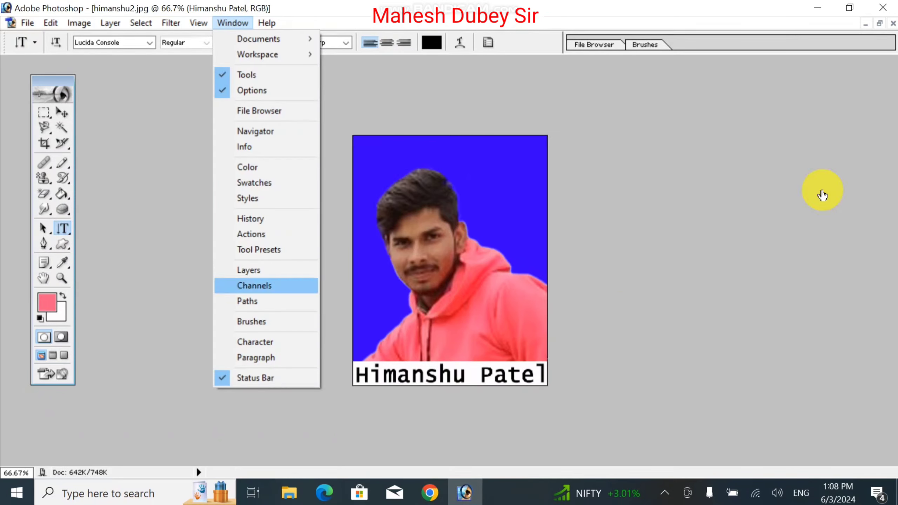
key(Up)
key(Return)
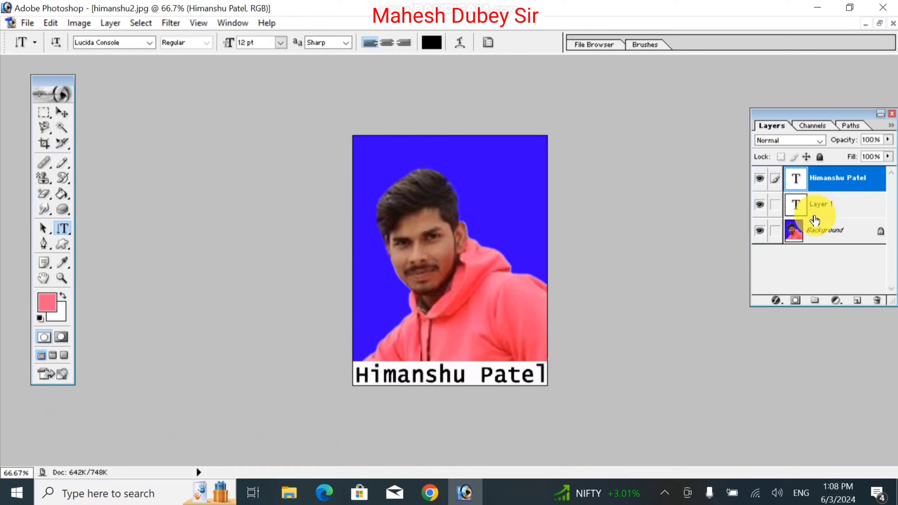
click(816, 230)
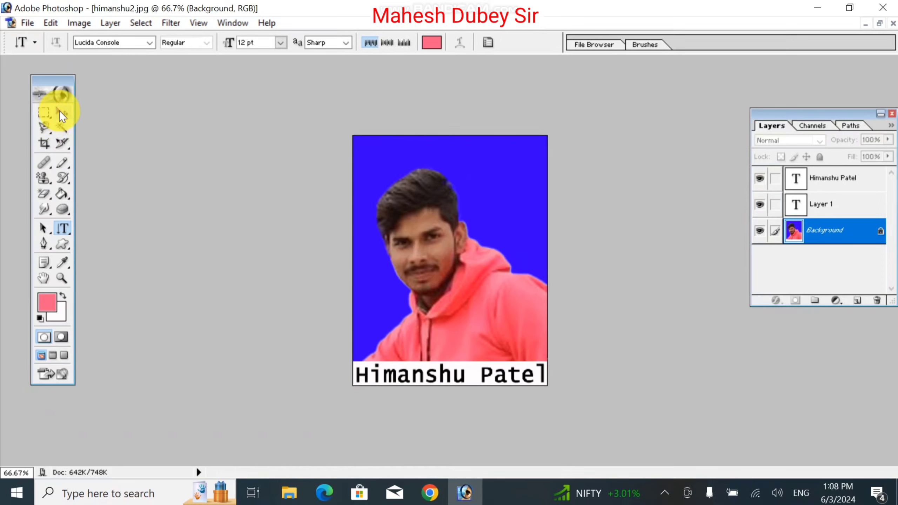
- Undo back to the plain blue-background photo and start a vertical text entry at lower left
key(ctrl+alt+z)
key(ctrl+alt+z)
key(ctrl+alt+z)
key(ctrl+alt+z)
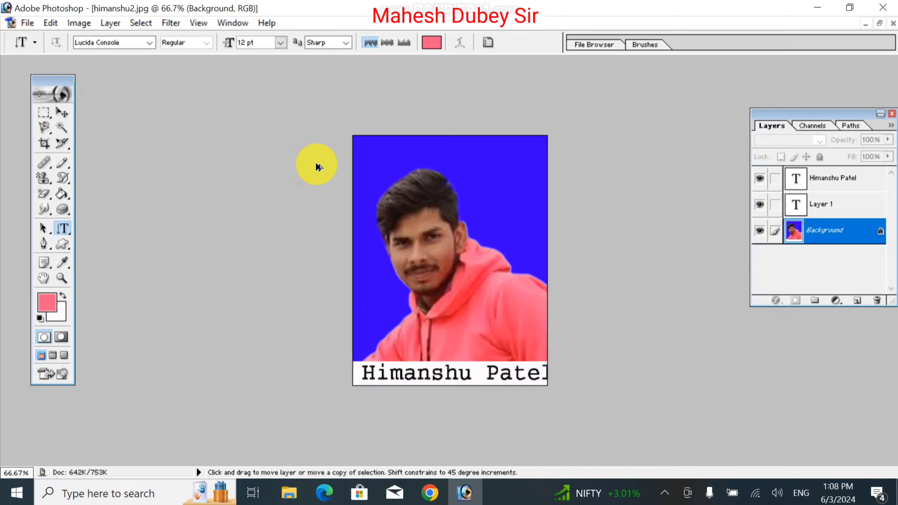
key(ctrl+alt+z)
key(ctrl+alt+z)
key(ctrl+alt+z)
key(ctrl+alt+z)
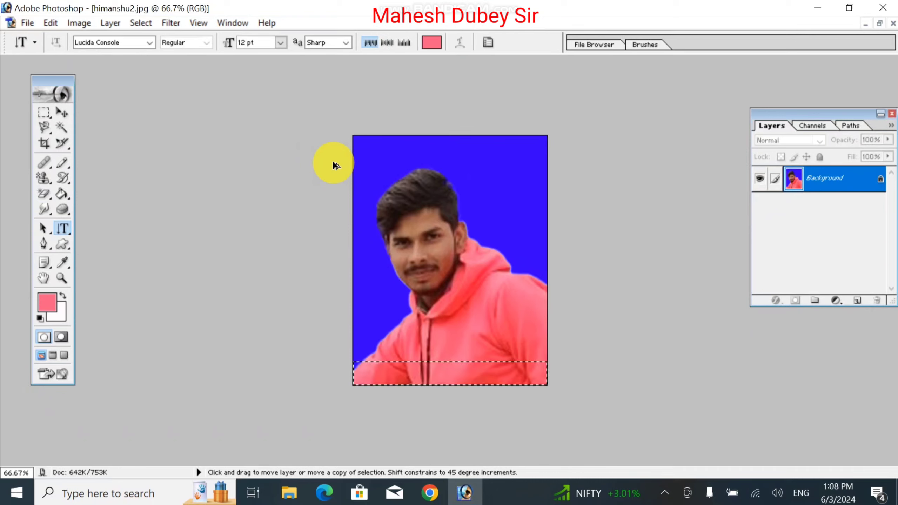
key(ctrl+alt+z)
click(44, 112)
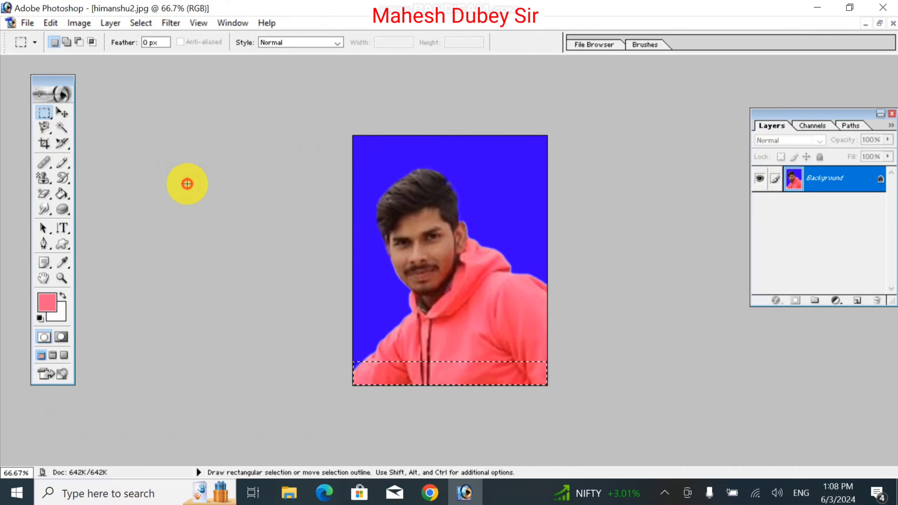
drag(60, 227, 129, 248)
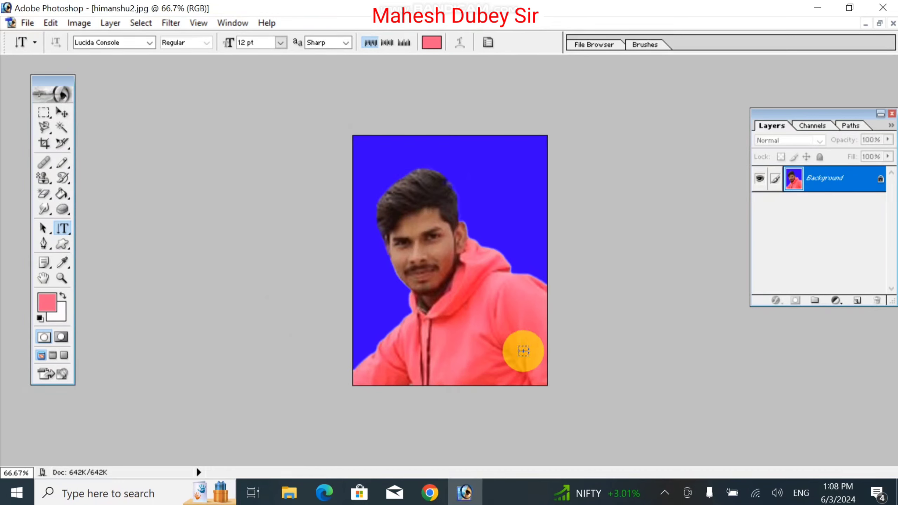
click(524, 351)
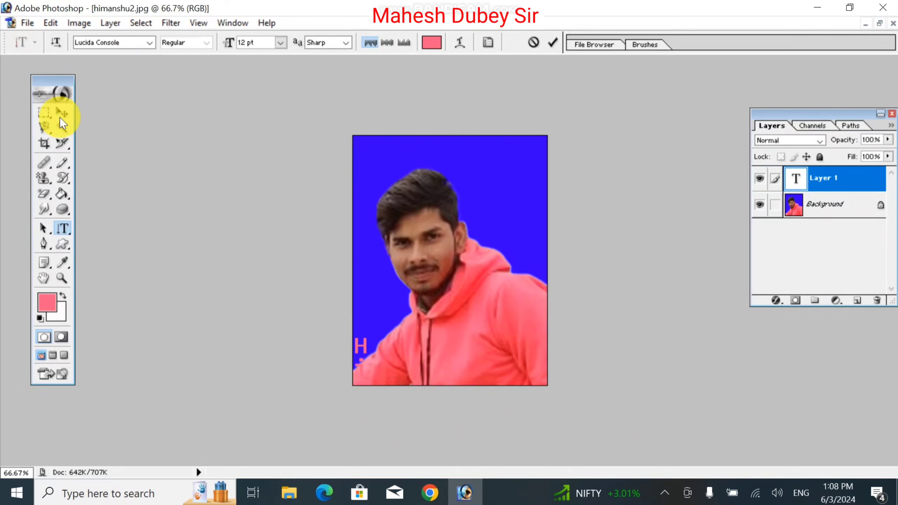
click(62, 114)
mouse_move(359, 344)
mouse_down()
mouse_move(357, 226)
mouse_move(375, 168)
mouse_up()
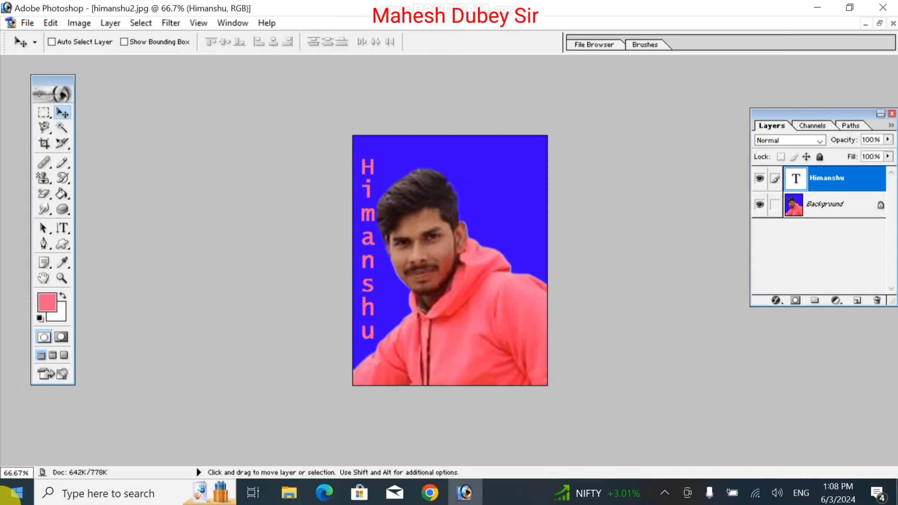
drag(831, 177, 878, 301)
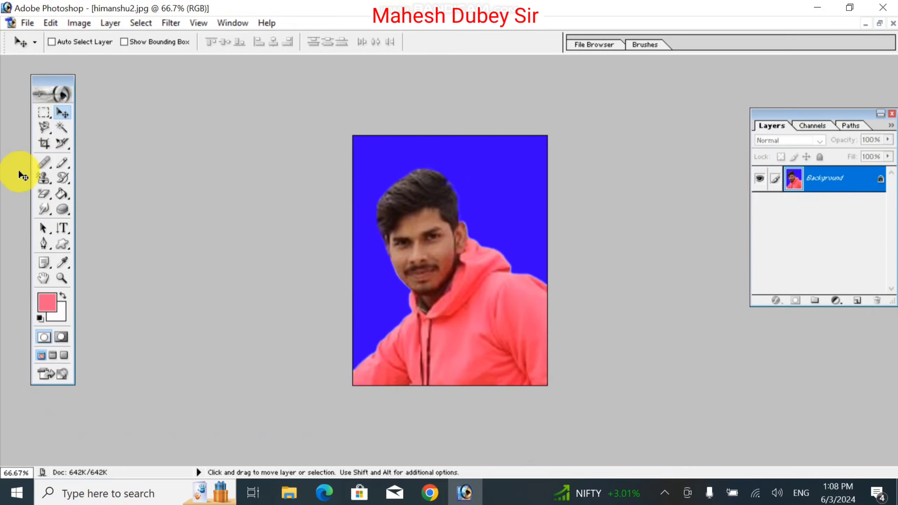
- Type pink 'Himanshu' horizontally and drag it to the top above the person's head
click(64, 227)
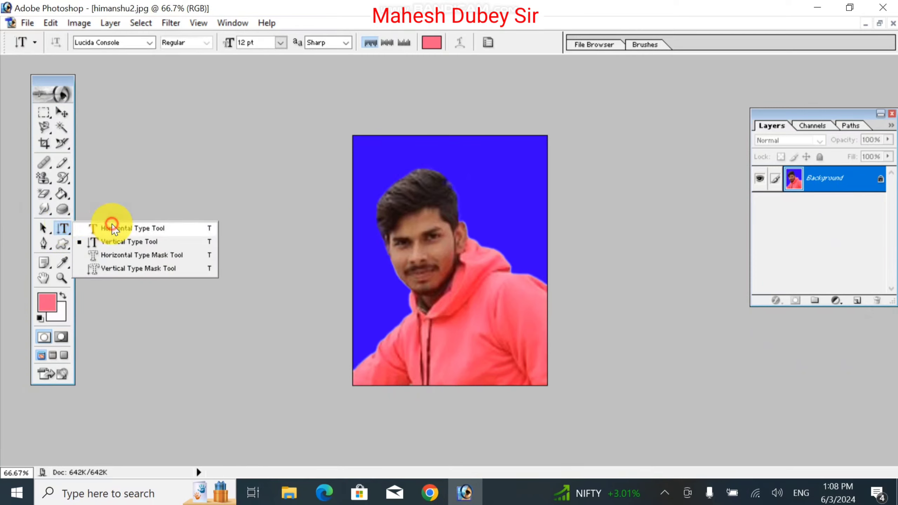
click(114, 228)
click(389, 280)
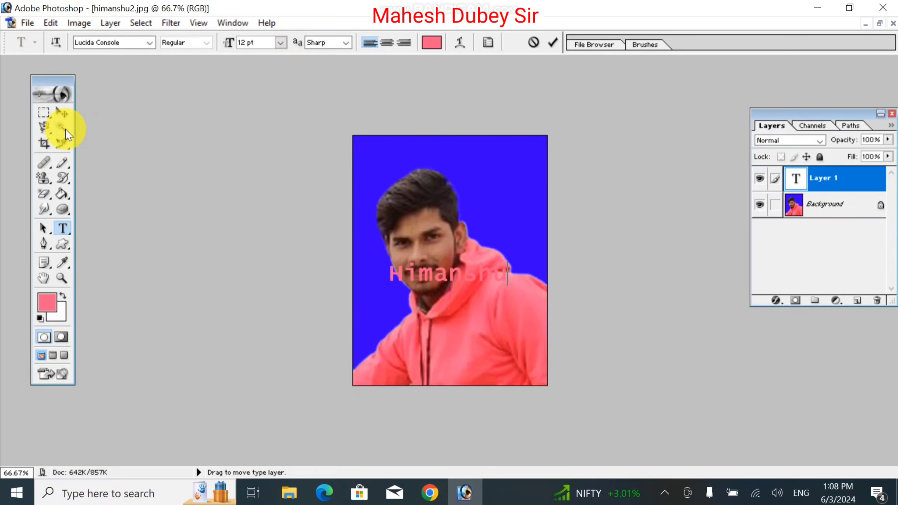
click(62, 113)
drag(444, 292, 440, 153)
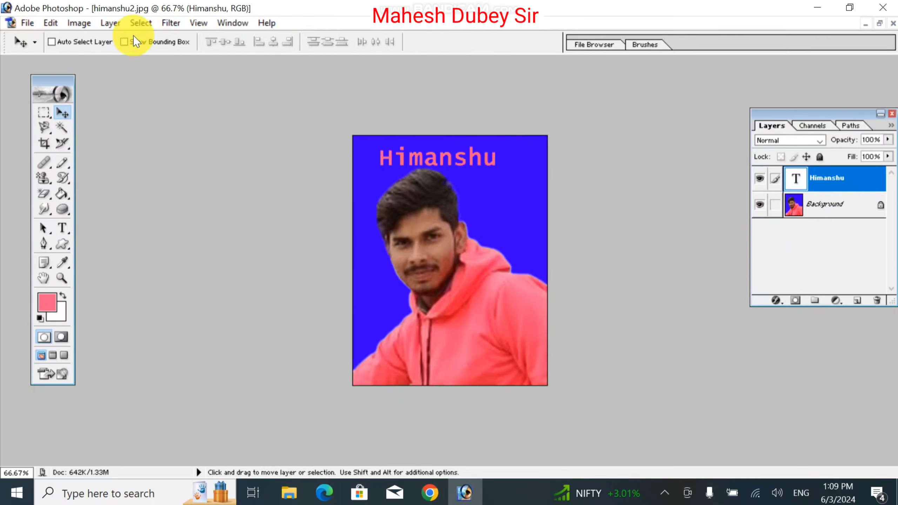
click(51, 24)
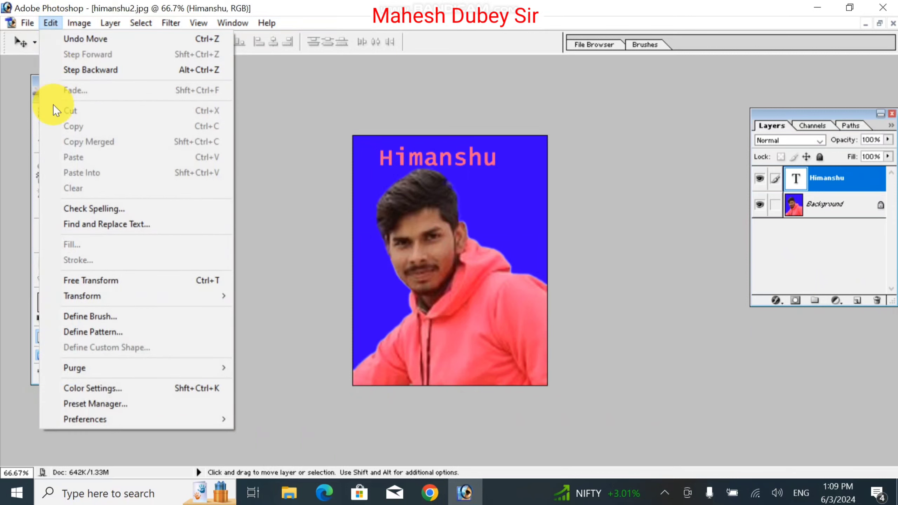
- Rotate the Himanshu text 90° to vertical and move it to the photo's left edge
click(82, 282)
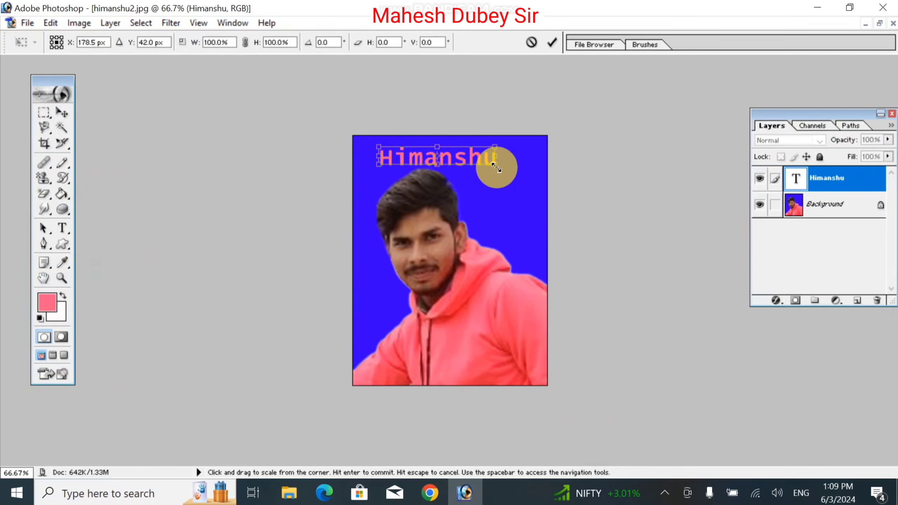
drag(518, 198, 411, 264)
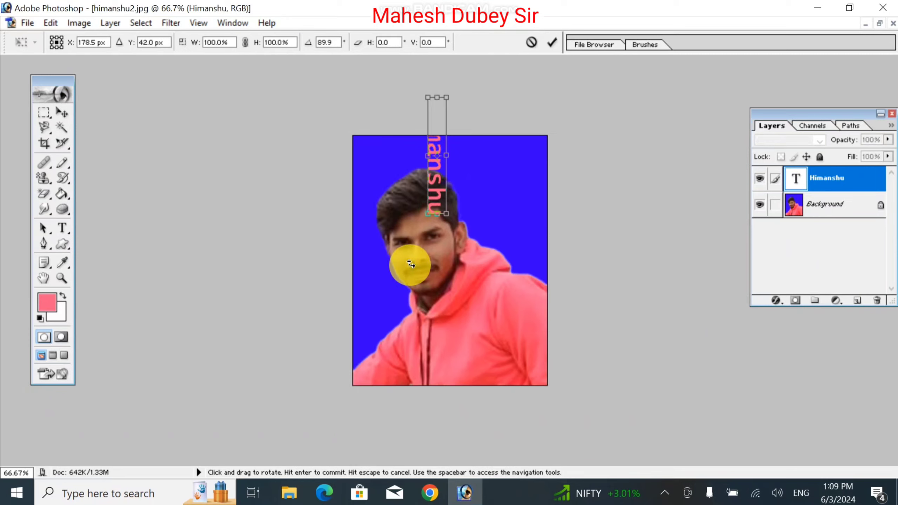
key(Down)
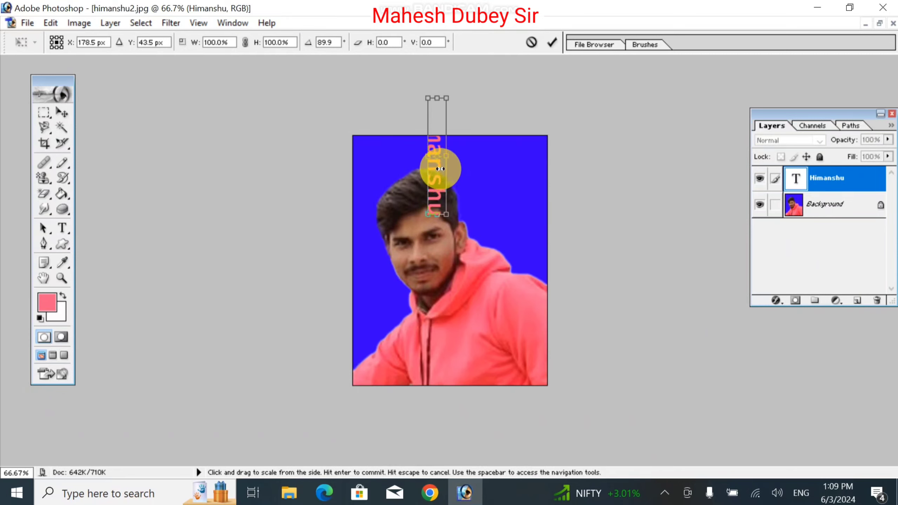
key(Down)
key(Down)
key(Down)
key(Down)
key(Down)
key(Down)
key(Down)
key(Down)
key(Down)
key(Down)
key(Down)
key(Down)
key(Down)
key(Down)
key(Down)
key(Down)
key(Down)
key(Down)
key(Down)
key(Down)
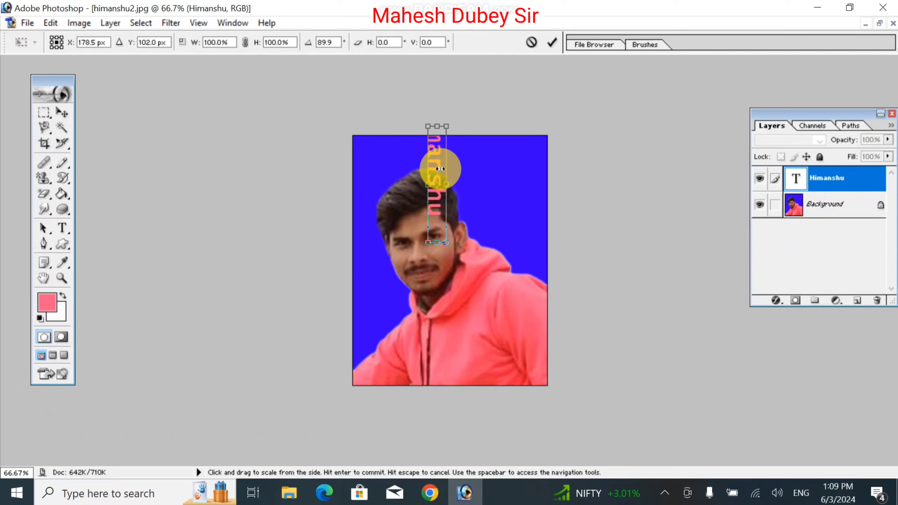
key(Down)
key(Down)
key(Down)
key(Down)
key(Down)
key(Down)
key(Down)
key(Down)
key(Down)
key(Down)
key(Down)
key(Down)
key(Down)
key(Down)
key(Down)
key(Down)
key(Down)
key(Down)
key(Down)
key(Down)
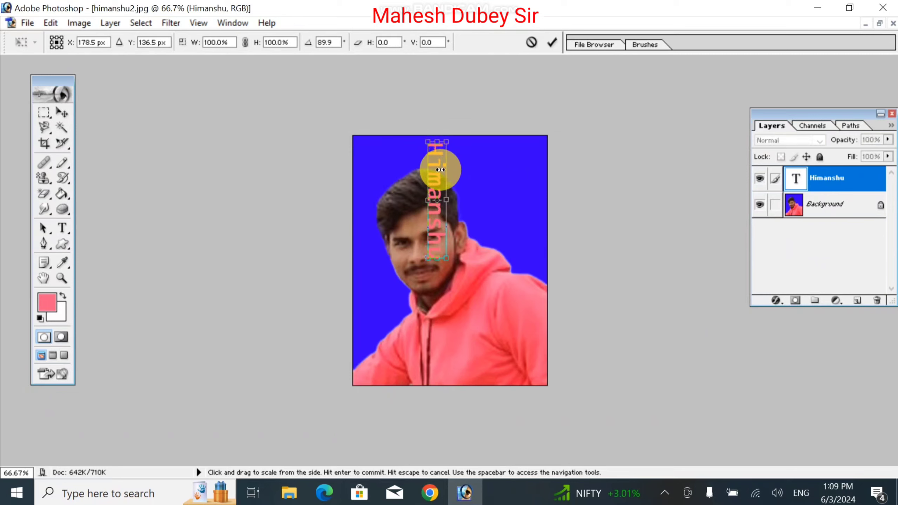
key(Return)
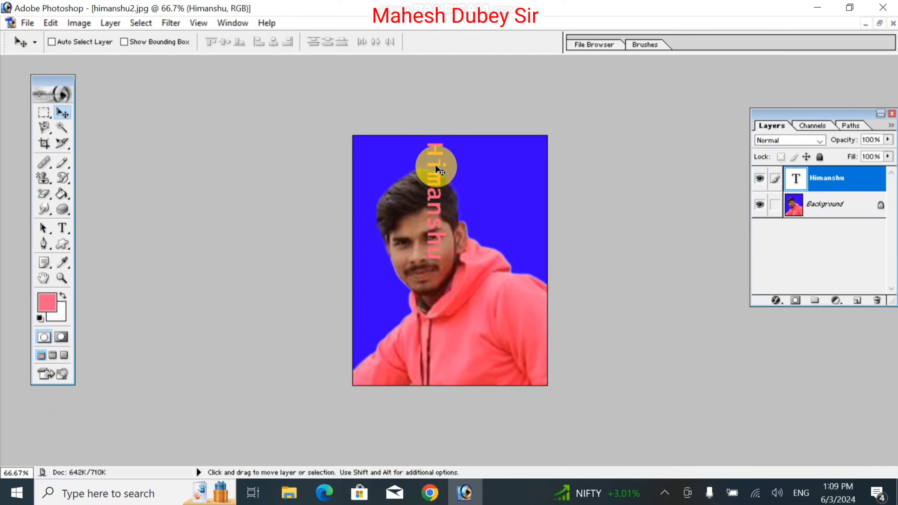
drag(438, 163, 367, 163)
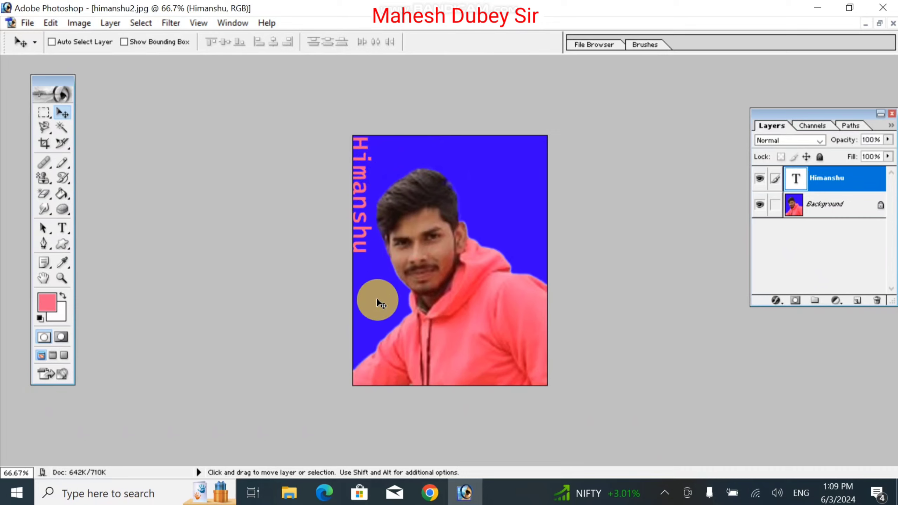
- Stretch the vertical Himanshu text taller and wider down the left side
key(ctrl+t)
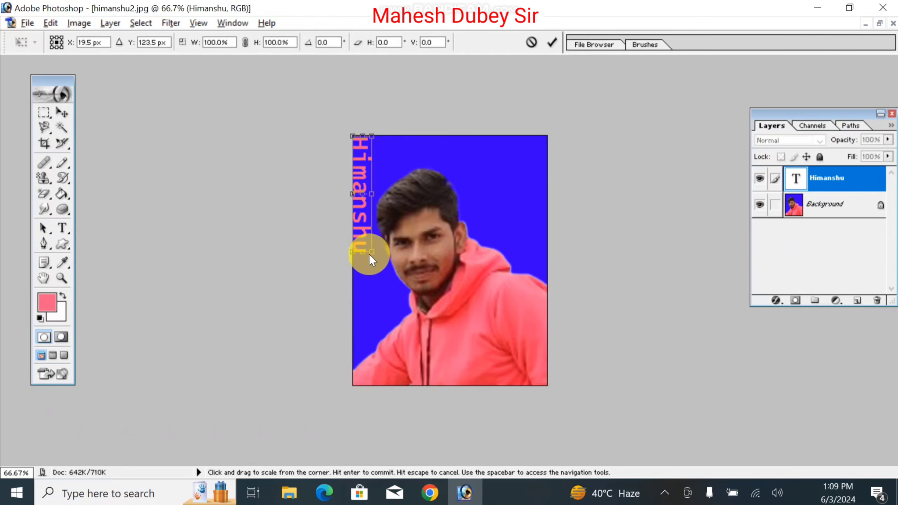
drag(372, 250, 376, 344)
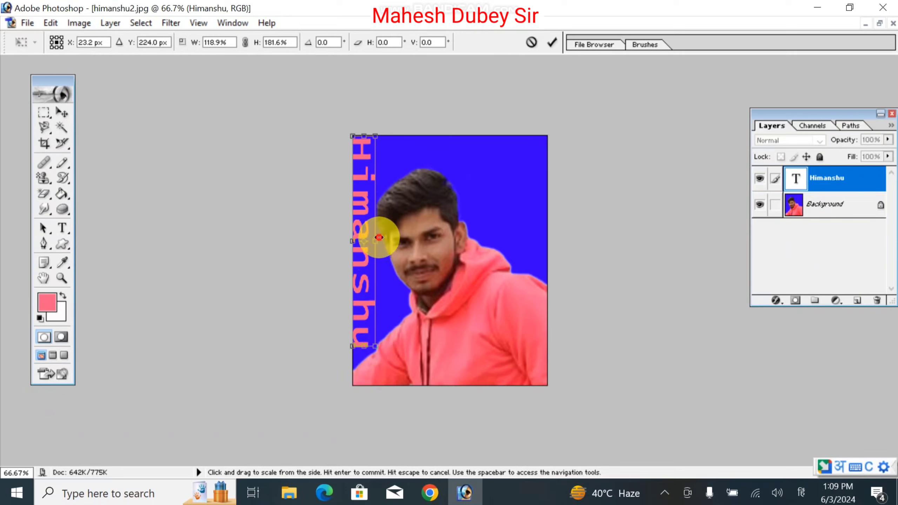
drag(375, 240, 384, 237)
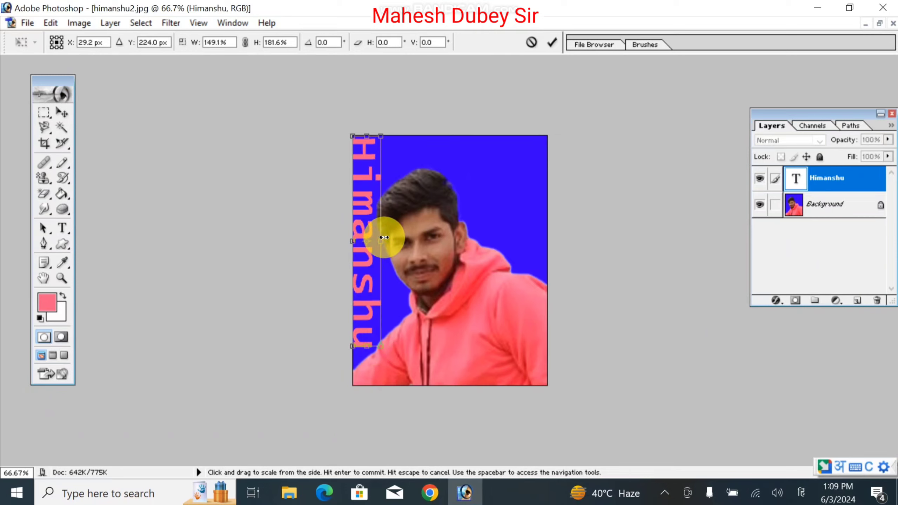
key(Right)
key(Right)
key(Right)
key(Right)
key(Right)
key(Right)
key(Right)
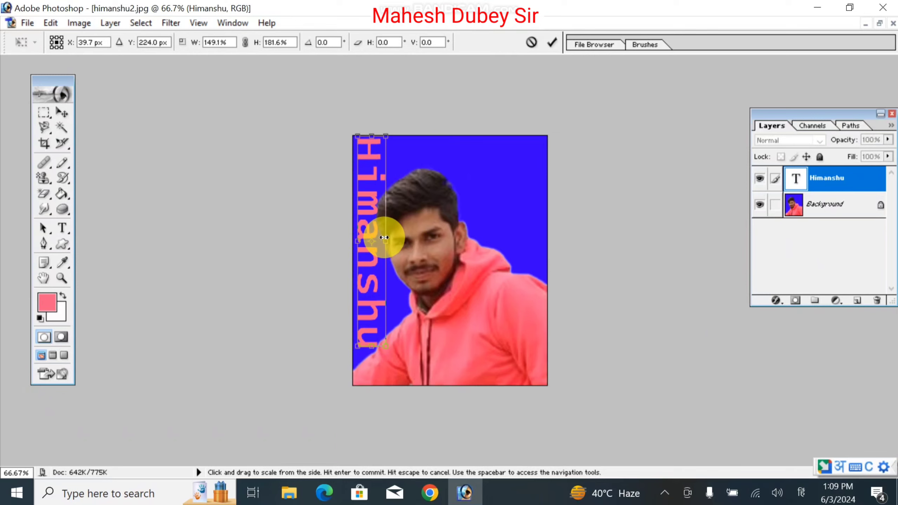
key(Left)
key(Left)
key(Left)
key(Return)
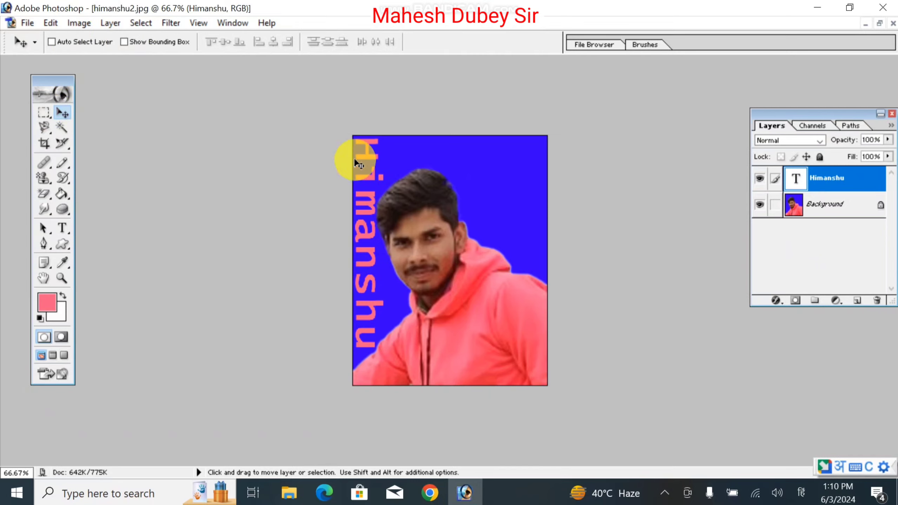
- Turn on transform controls and nudge the vertical Himanshu text down slightly
click(146, 40)
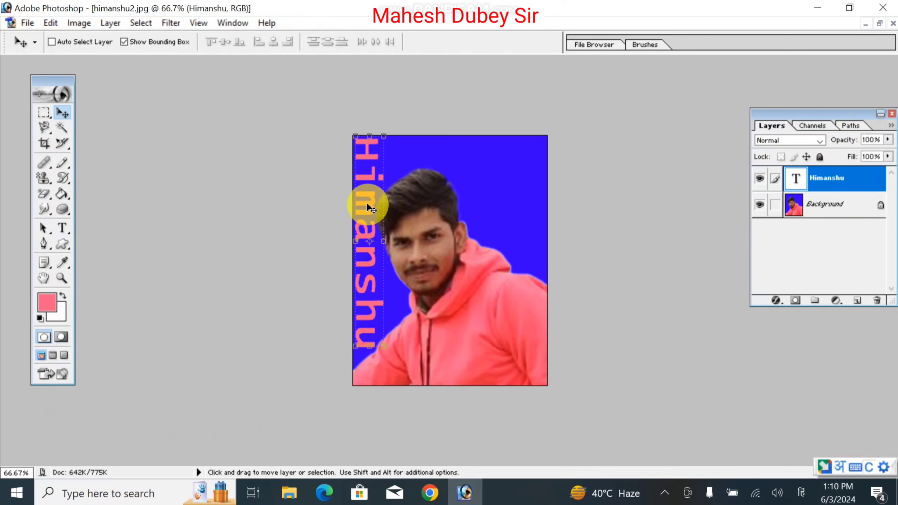
drag(798, 175, 810, 234)
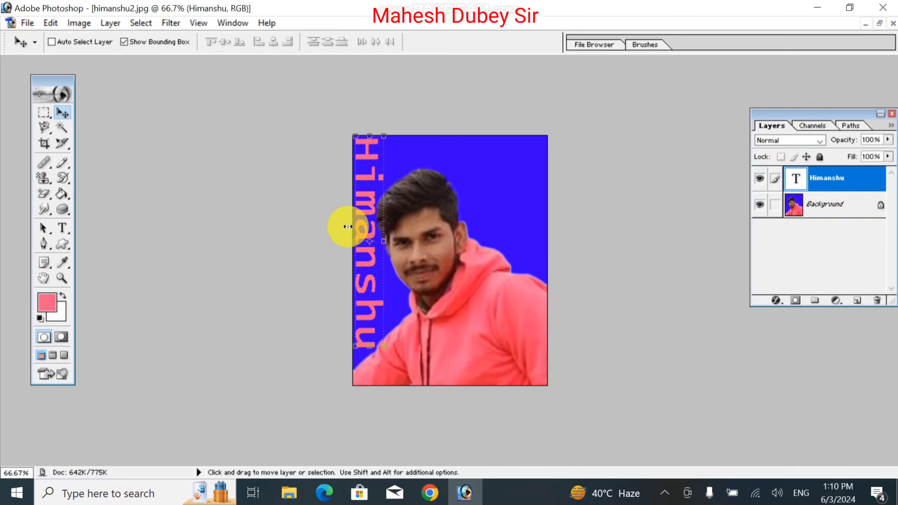
key(Down)
key(Down)
key(Down)
key(Down)
key(Down)
key(Down)
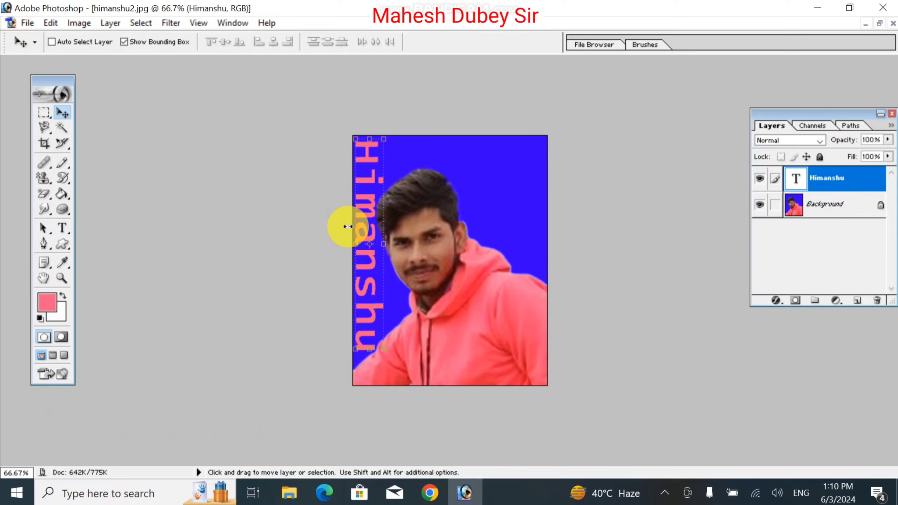
- Set the Himanshu text layer's opacity to 51%
key(2)
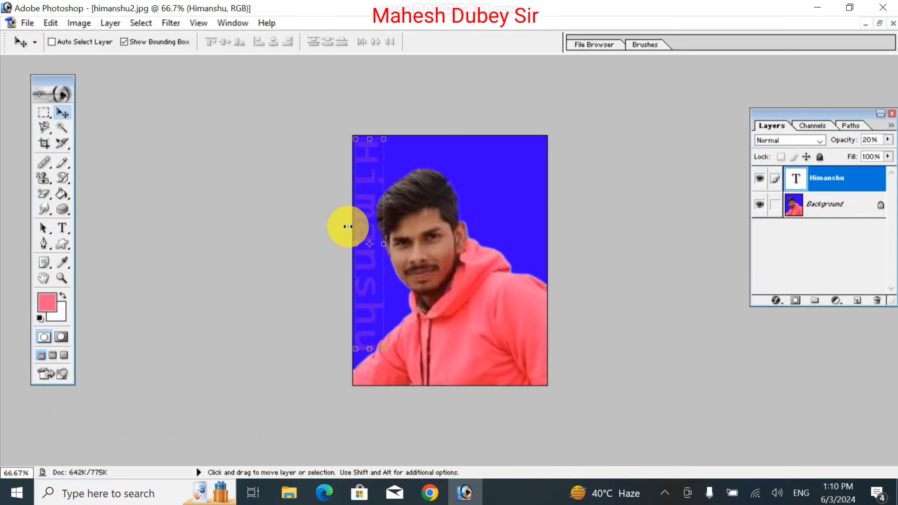
key(3)
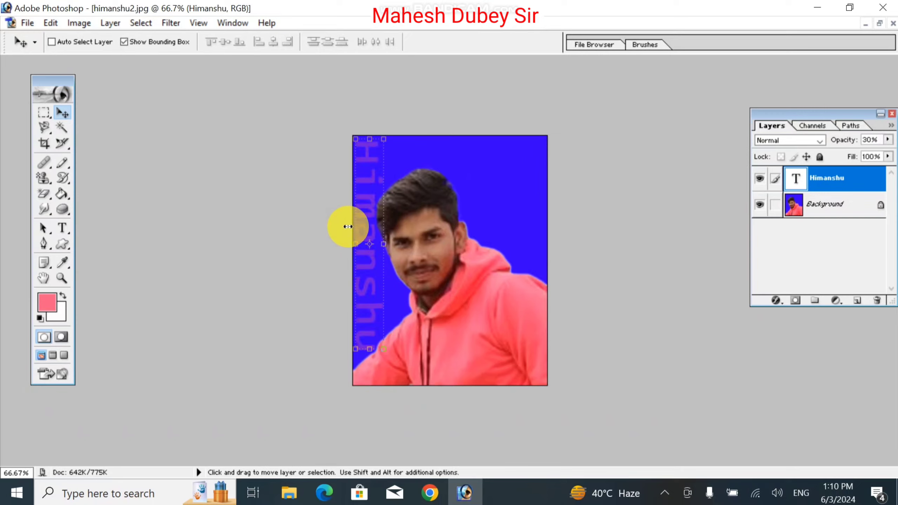
key(1)
key(4)
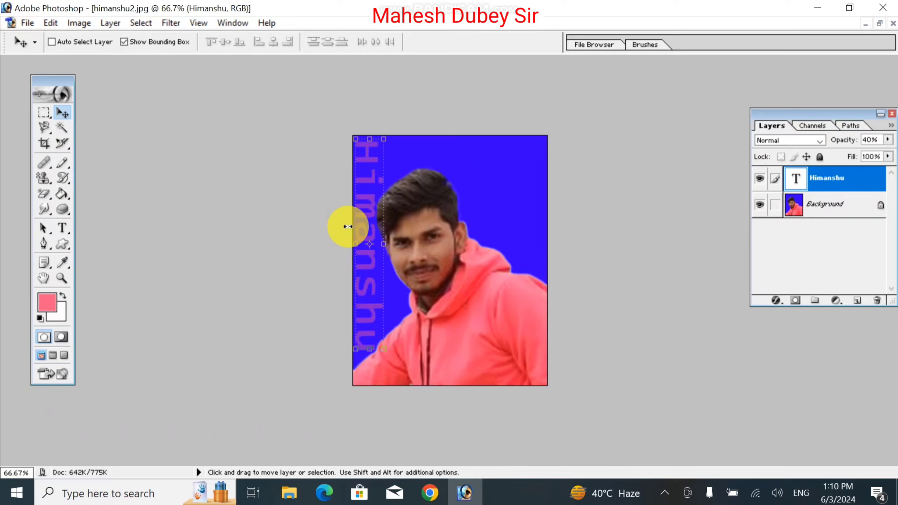
key(5)
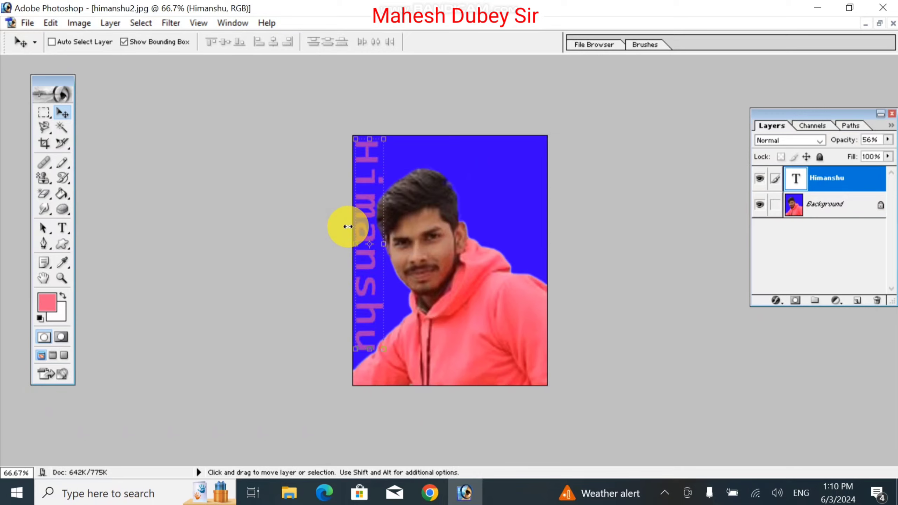
key(6)
key(7)
key(8)
key(5)
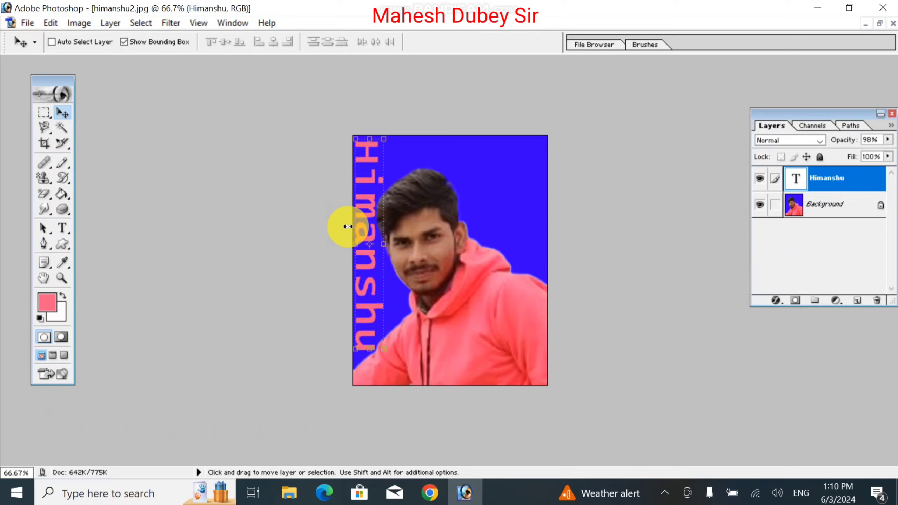
key(5)
key(1)
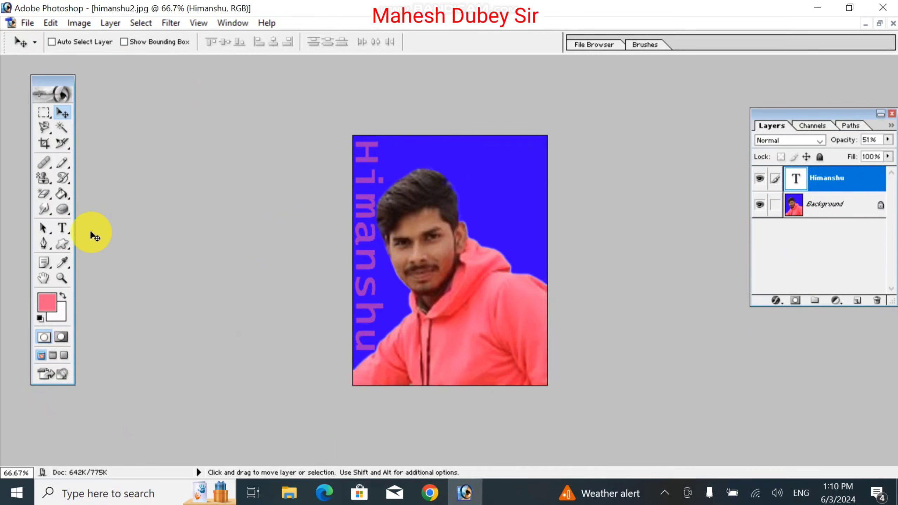
- Create a 'Humanshu' horizontal type-mask selection and move it left across the portrait's top
click(61, 229)
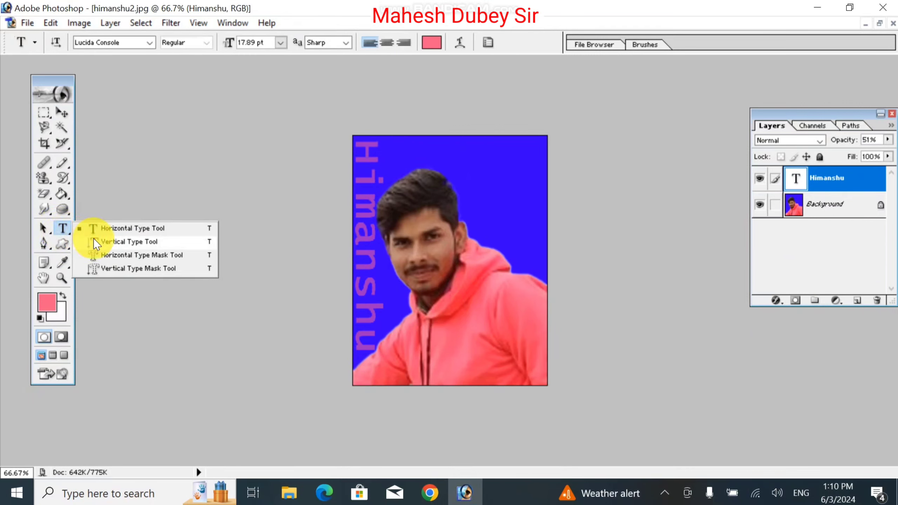
click(131, 256)
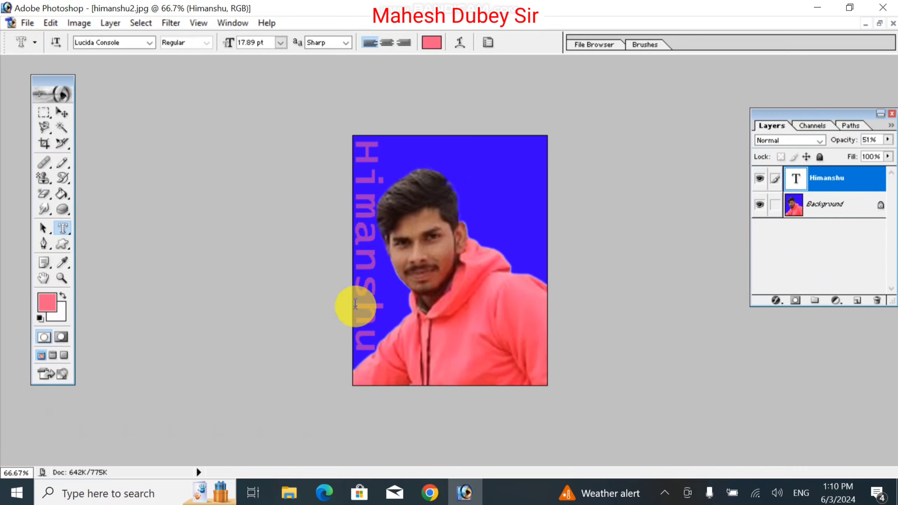
click(468, 185)
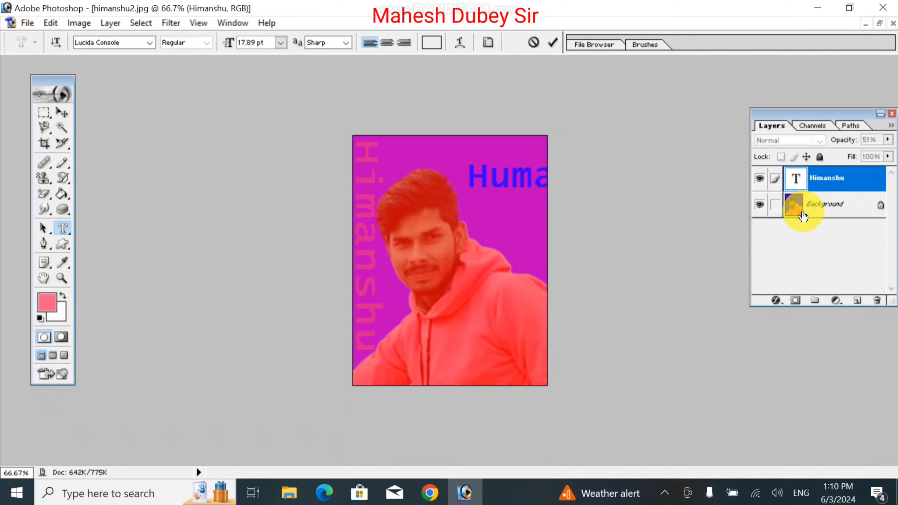
click(62, 112)
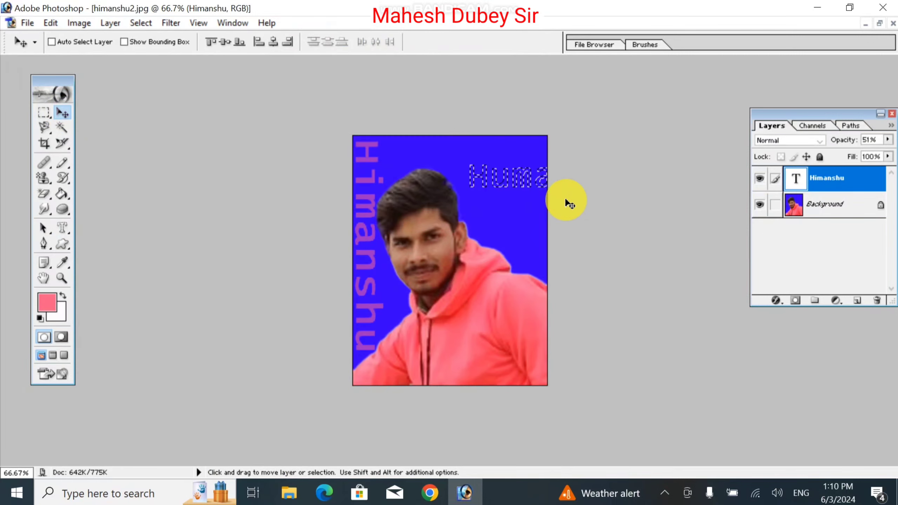
click(519, 181)
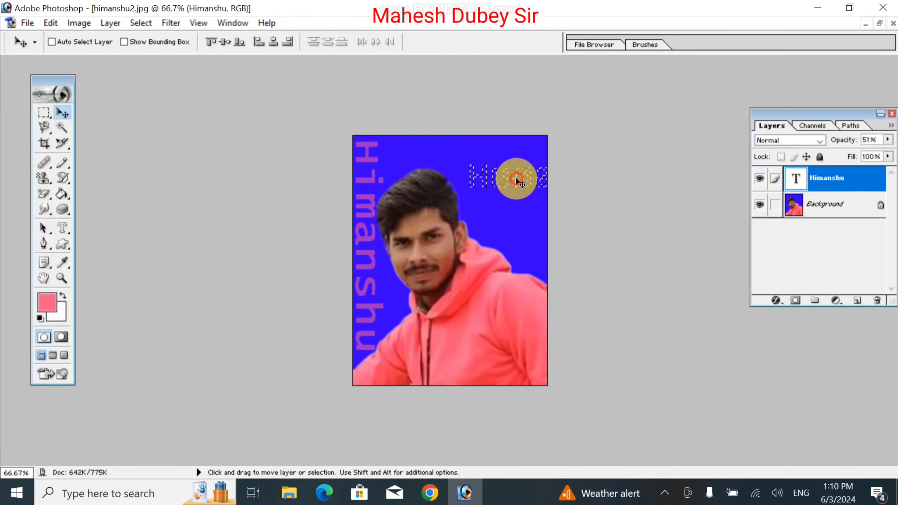
drag(518, 181, 410, 162)
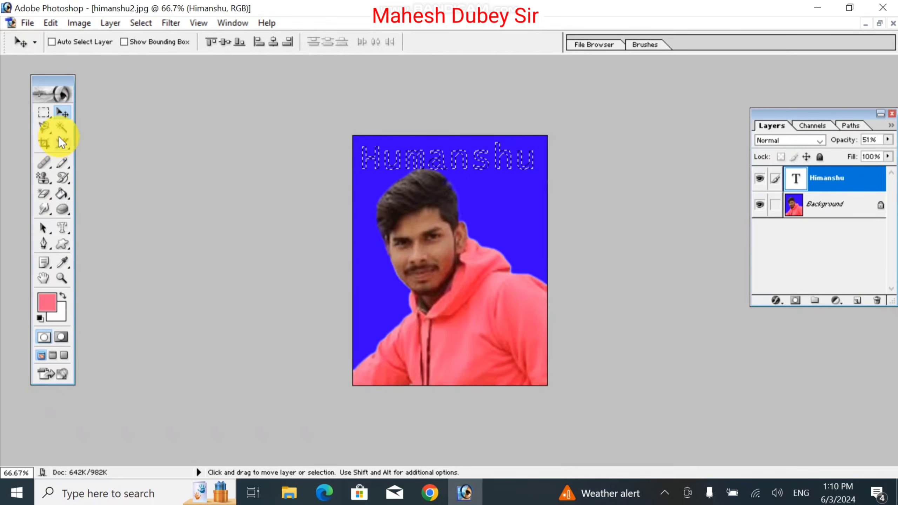
- Open the suraj photo alongside the floating portrait window
click(880, 23)
double_click(601, 157)
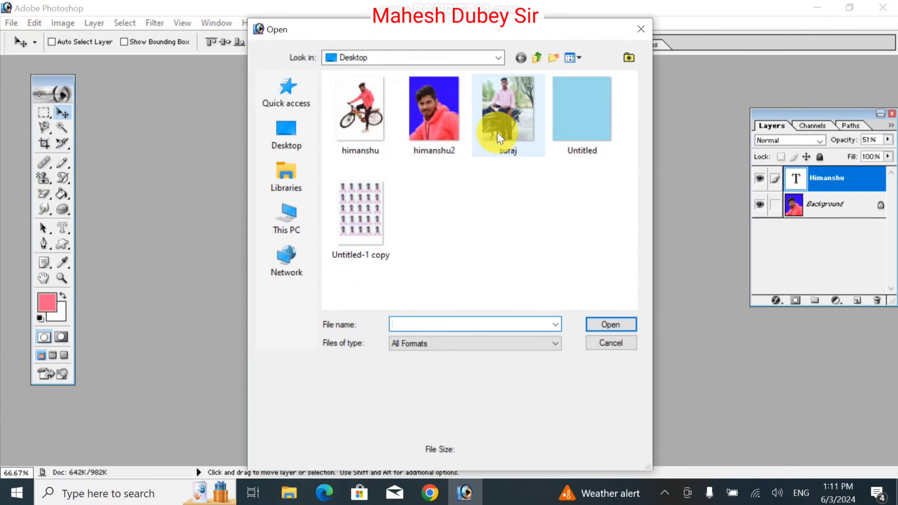
double_click(499, 125)
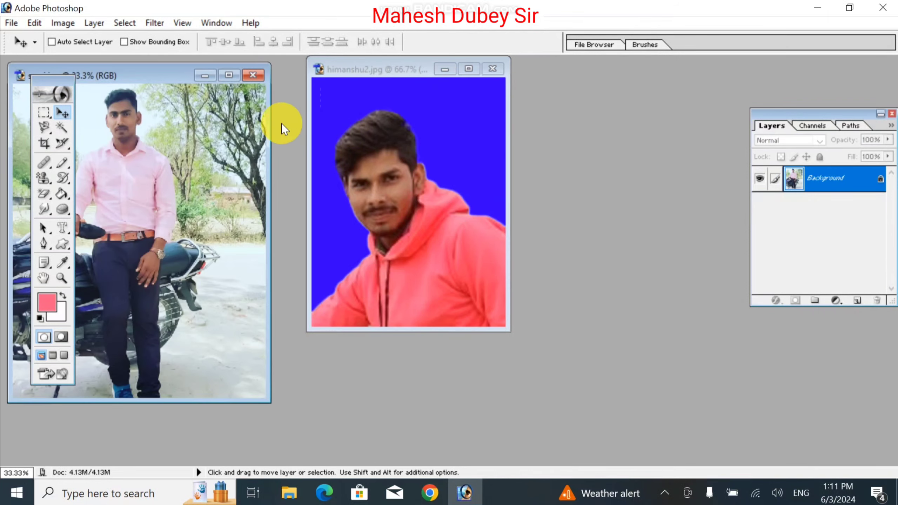
- Paste the copied suraj photo into the Humanshu lettering selection with Edit > Paste Into
click(331, 130)
click(137, 141)
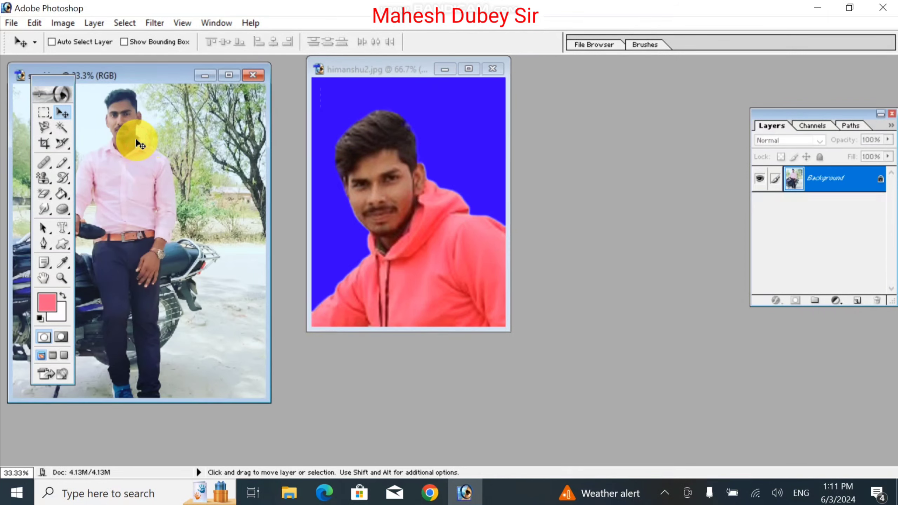
click(397, 121)
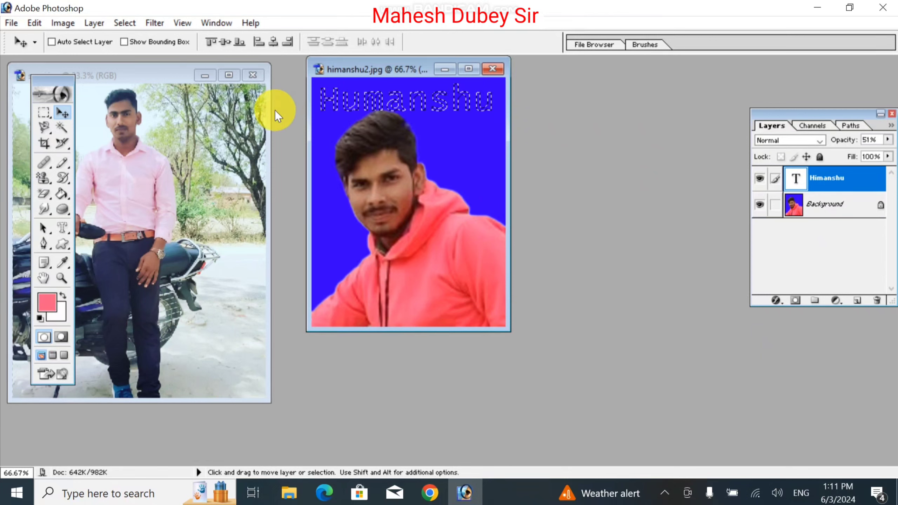
click(32, 23)
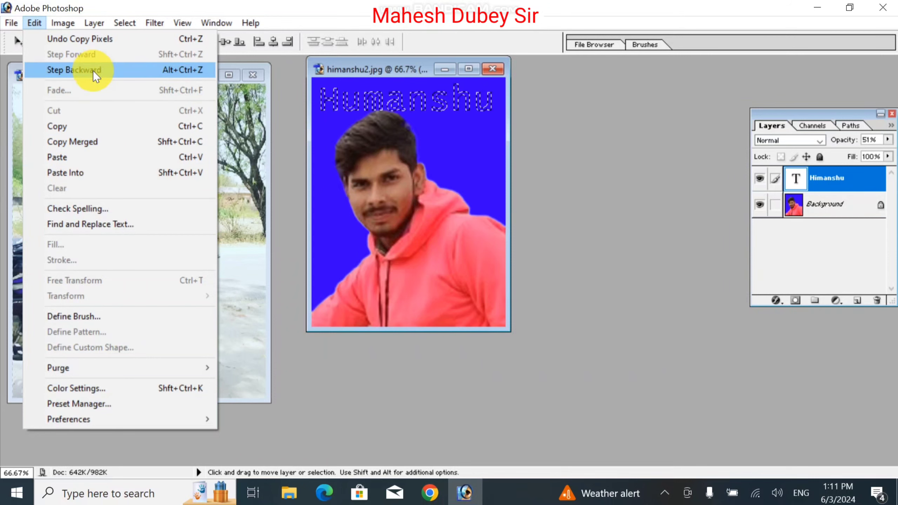
click(93, 174)
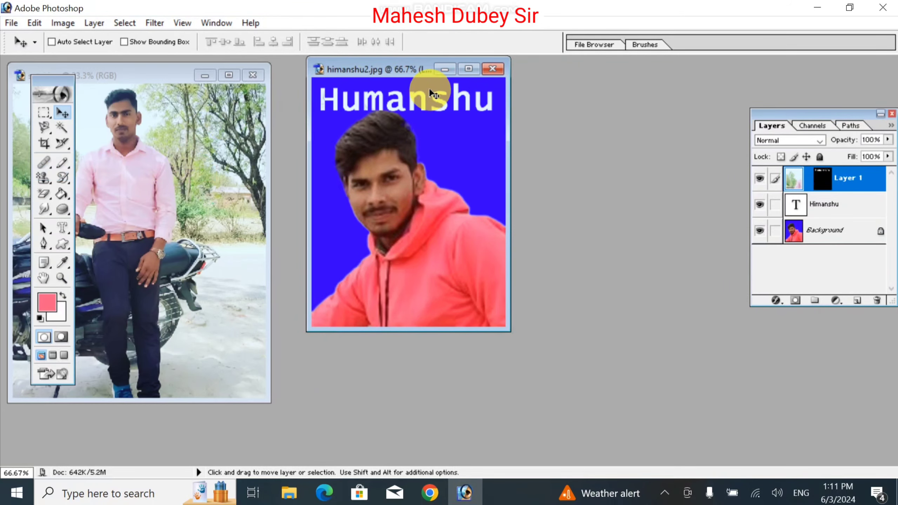
- Shift the pasted suraj photo up and left inside the Humanshu letters using Free Transform
click(469, 69)
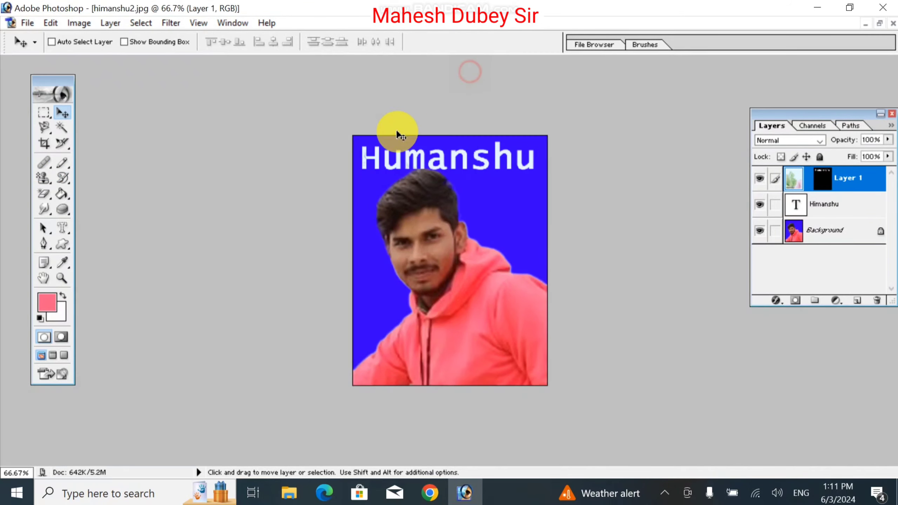
key(ctrl+t)
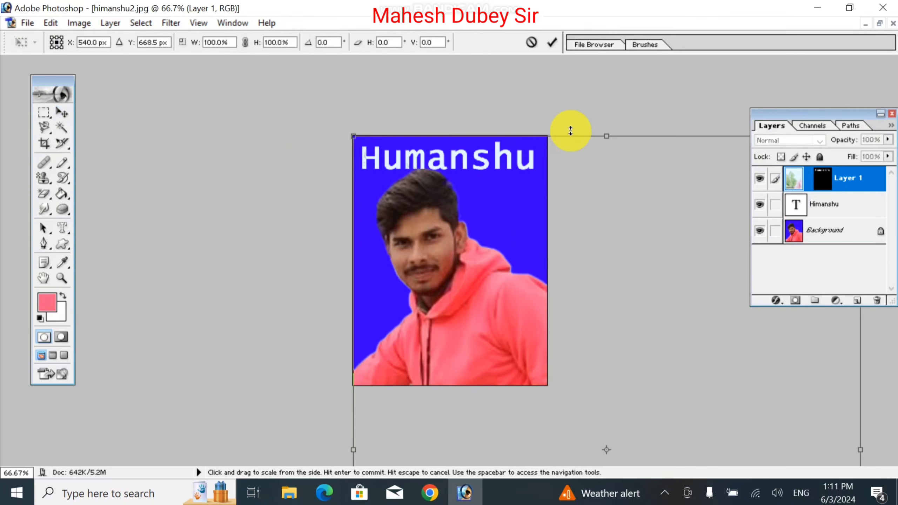
drag(623, 191, 568, 126)
drag(617, 159, 539, 171)
drag(587, 204, 541, 154)
drag(605, 175, 578, 135)
drag(599, 191, 575, 168)
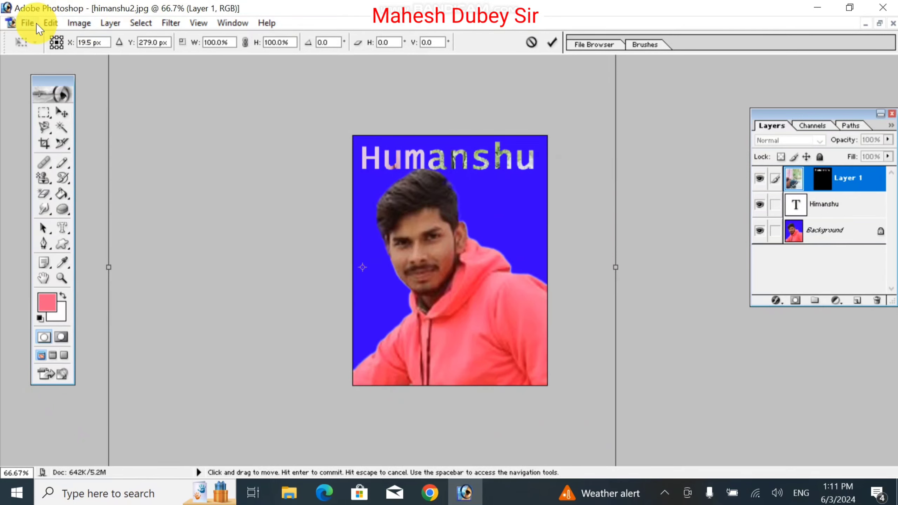
click(49, 23)
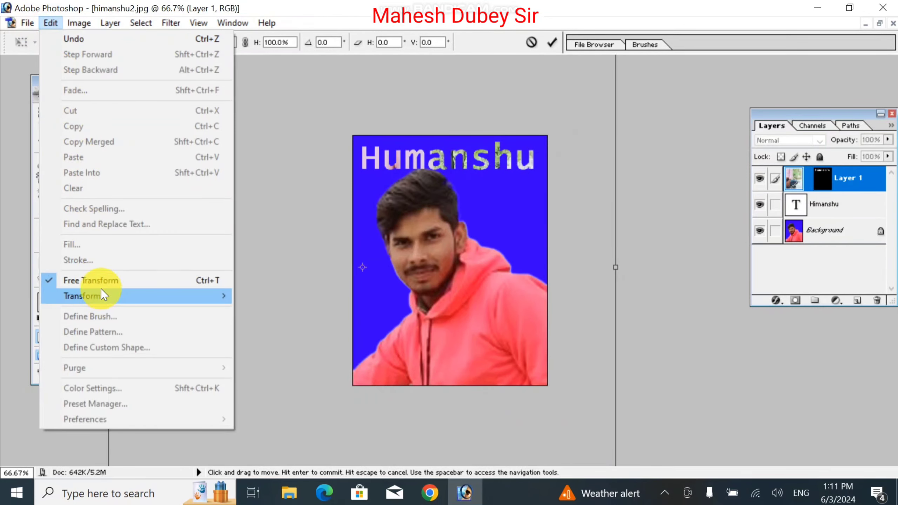
click(293, 205)
key(Return)
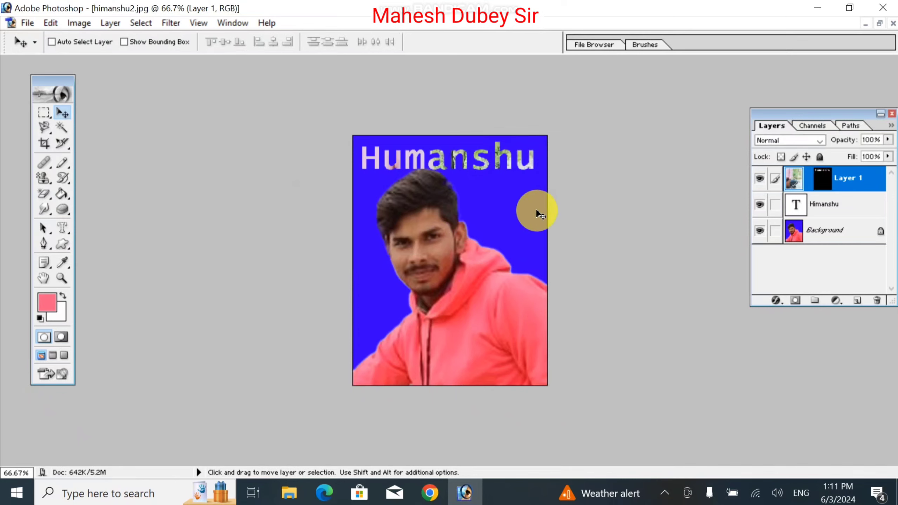
key(ctrl+minus)
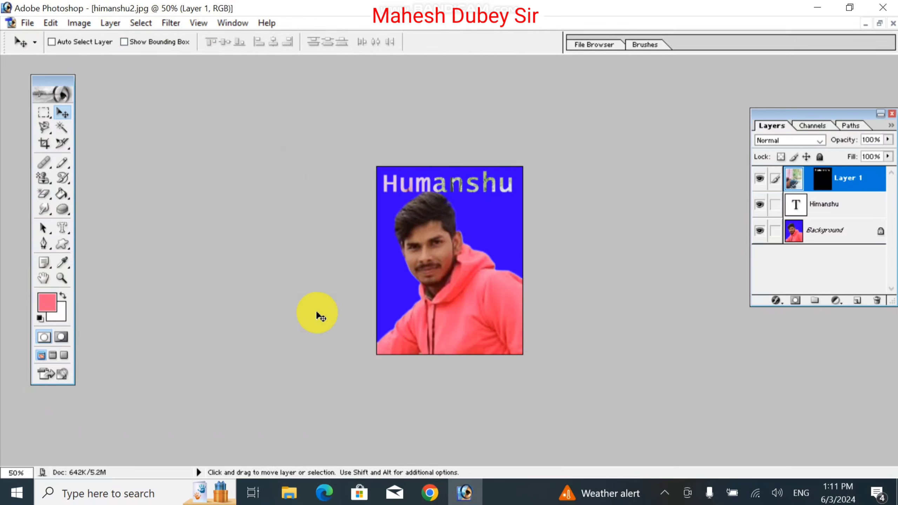
key(ctrl+plus)
key(ctrl+plus)
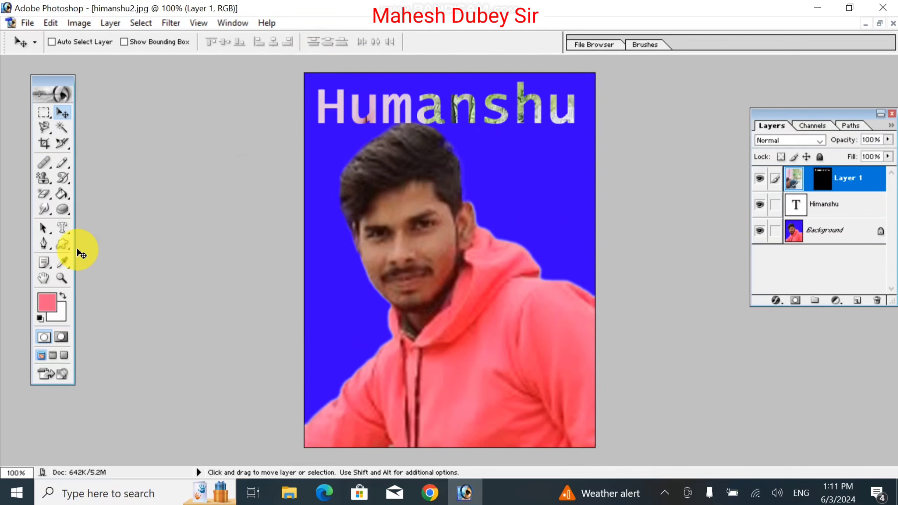
- Make a 'SACHIN' type-mask selection on the hoodie, shift it up-left, and float the windows
click(68, 226)
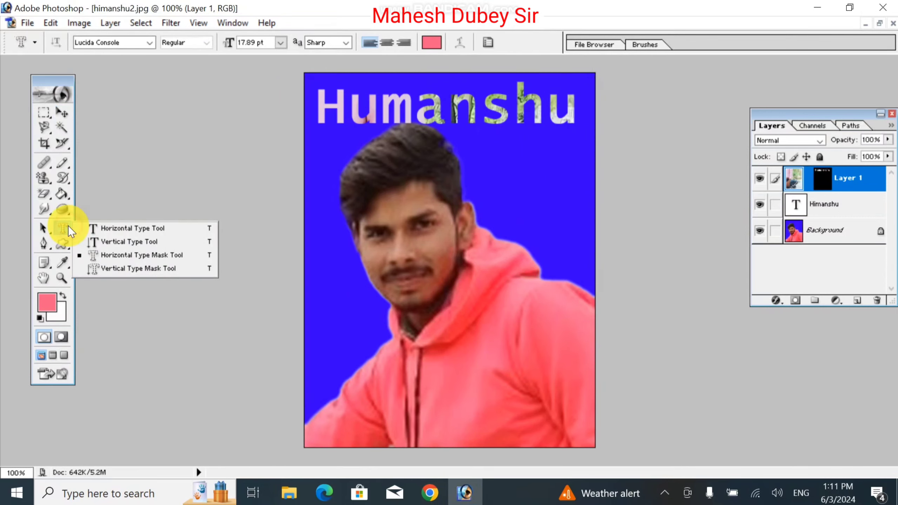
click(124, 259)
click(447, 402)
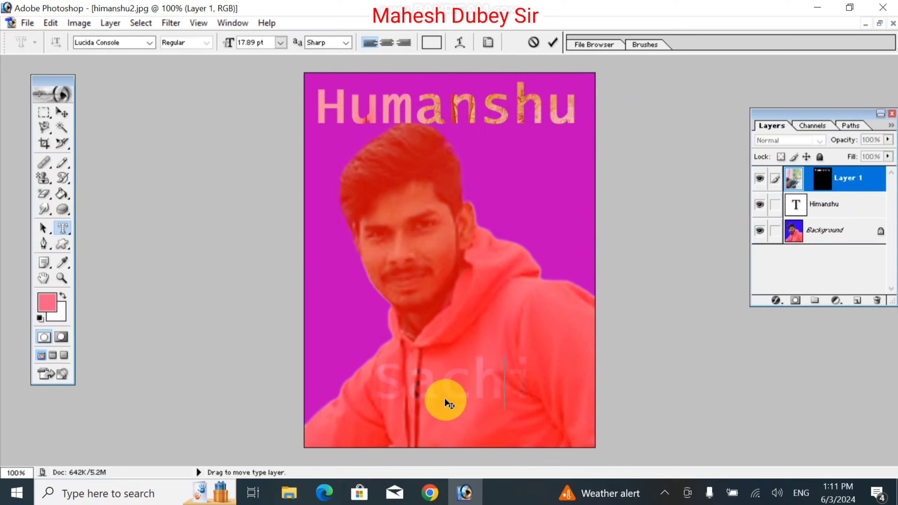
key(BackSpace)
key(BackSpace)
key(BackSpace)
key(BackSpace)
key(BackSpace)
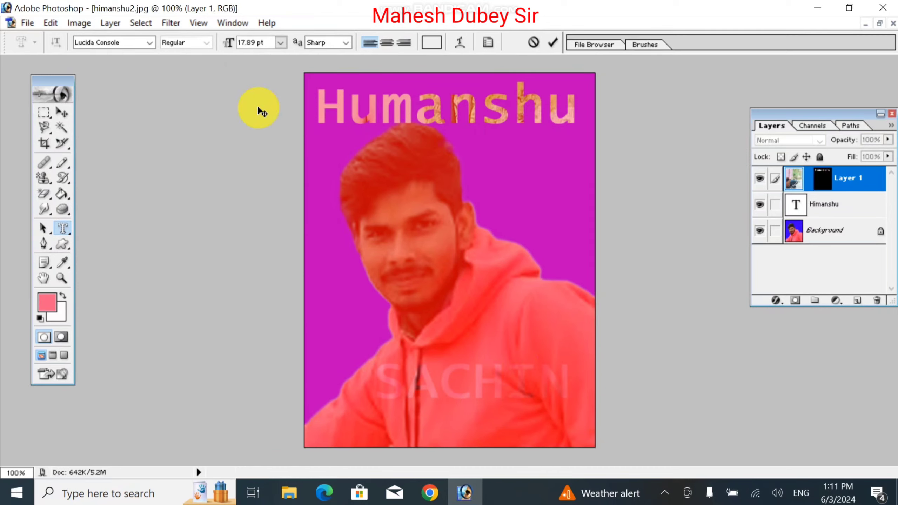
click(62, 113)
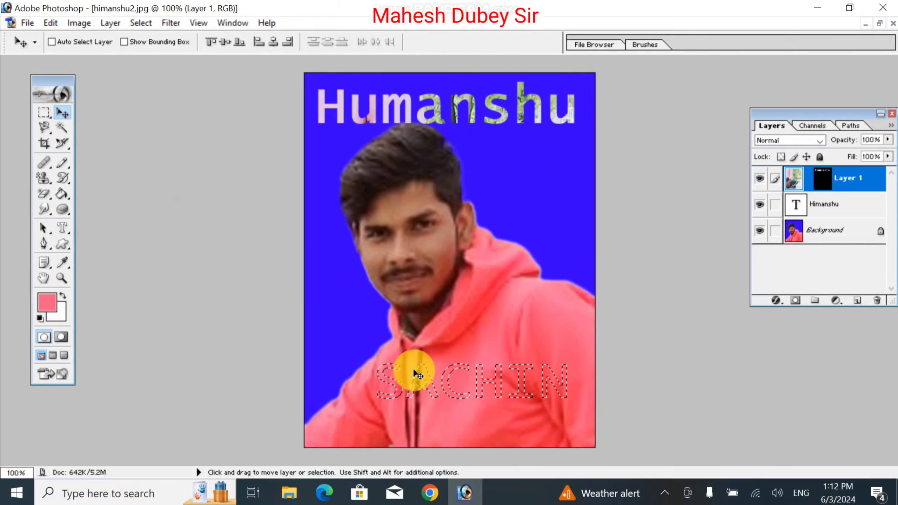
drag(453, 382, 412, 360)
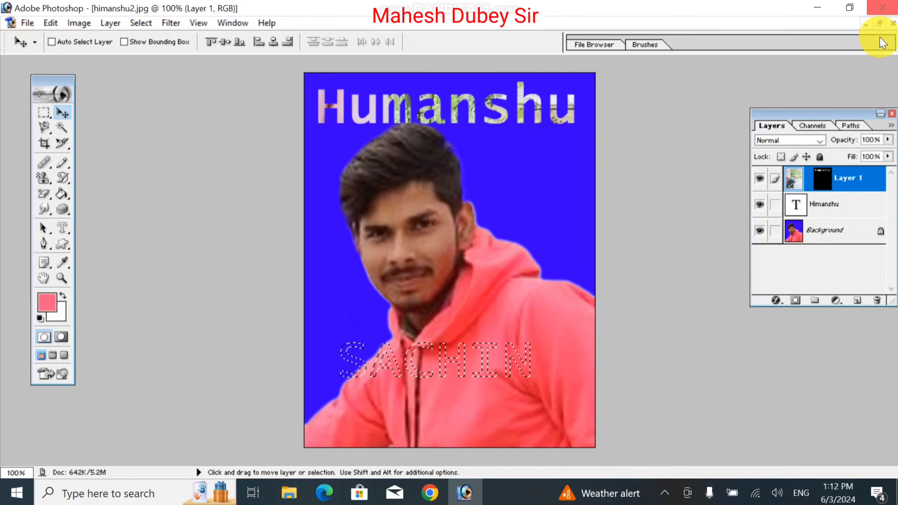
click(879, 24)
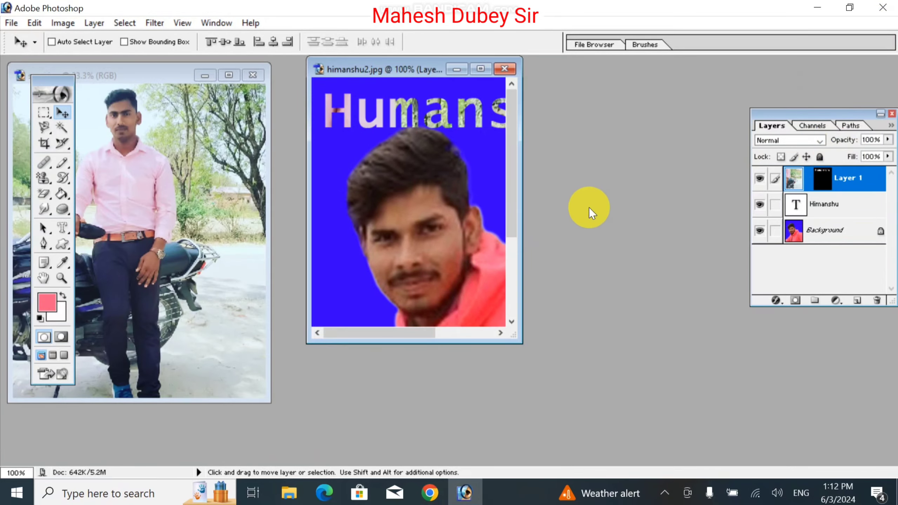
- Select a rectangle around the motorcycle in the suraj photo
click(43, 114)
click(184, 75)
key(ctrl+a)
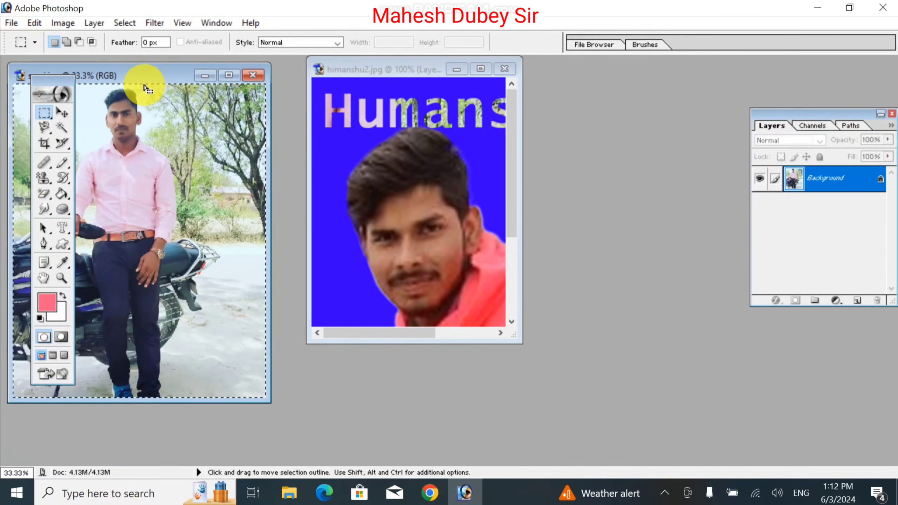
click(144, 88)
drag(177, 76, 314, 79)
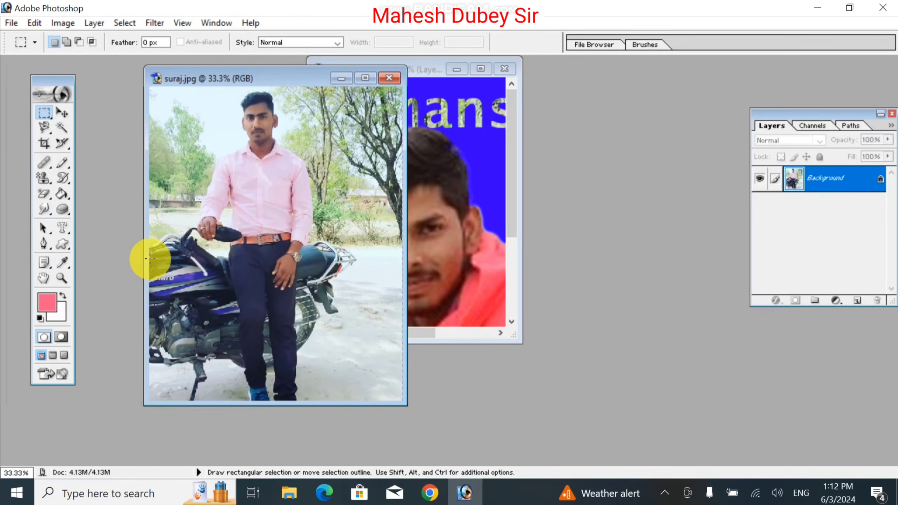
drag(152, 257, 186, 288)
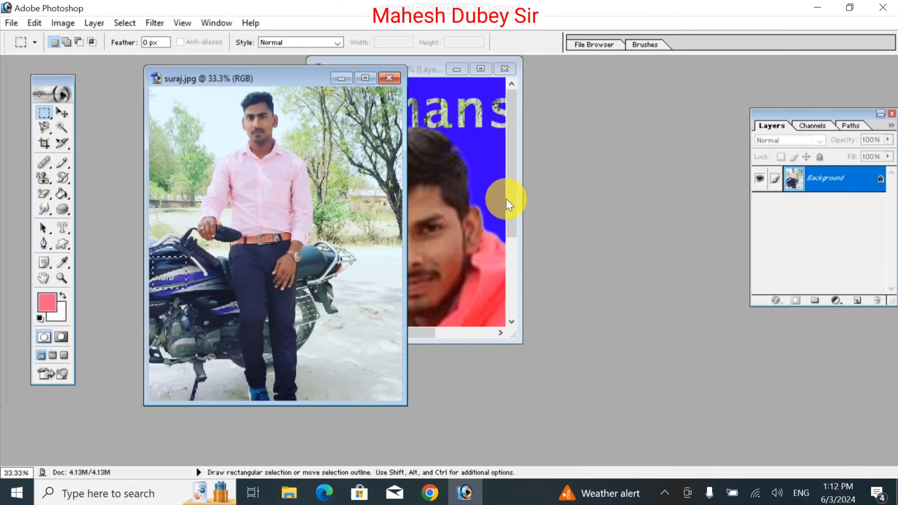
- Paste the motorcycle area into the SACHIN letters and reposition it inside them
click(465, 187)
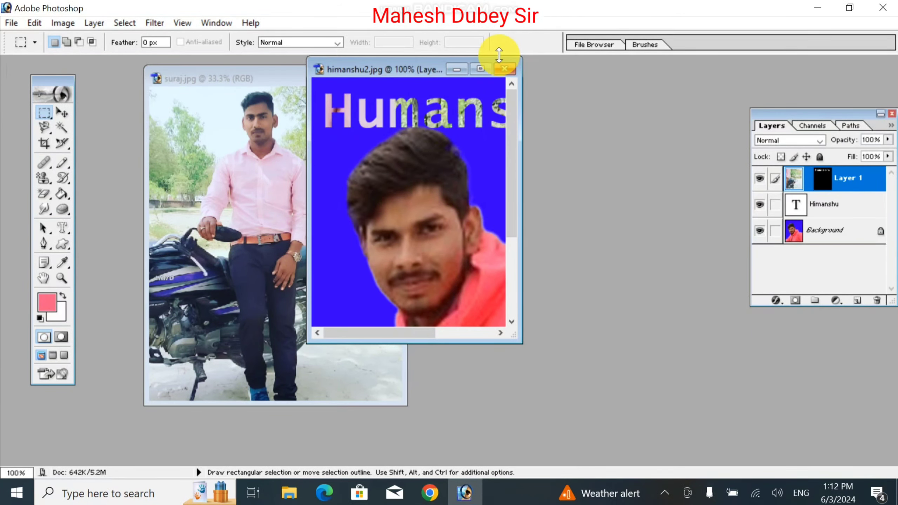
click(481, 69)
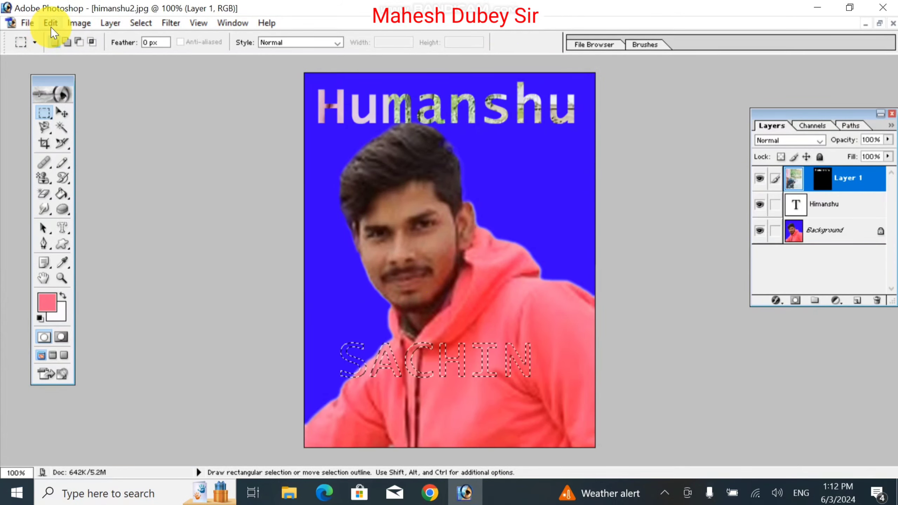
click(50, 23)
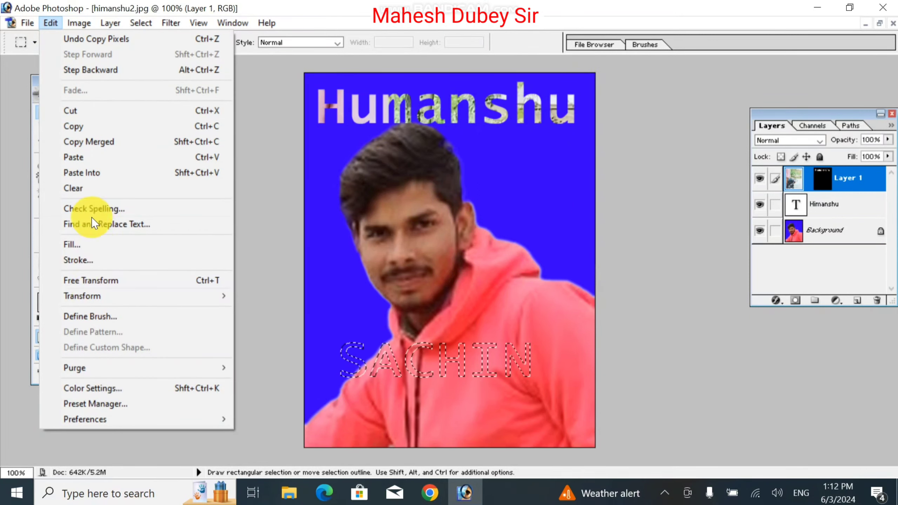
click(82, 173)
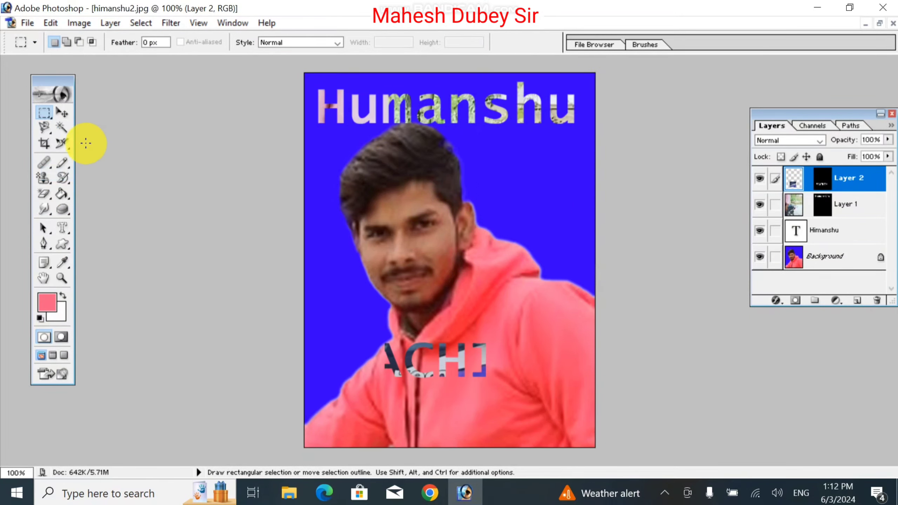
click(62, 113)
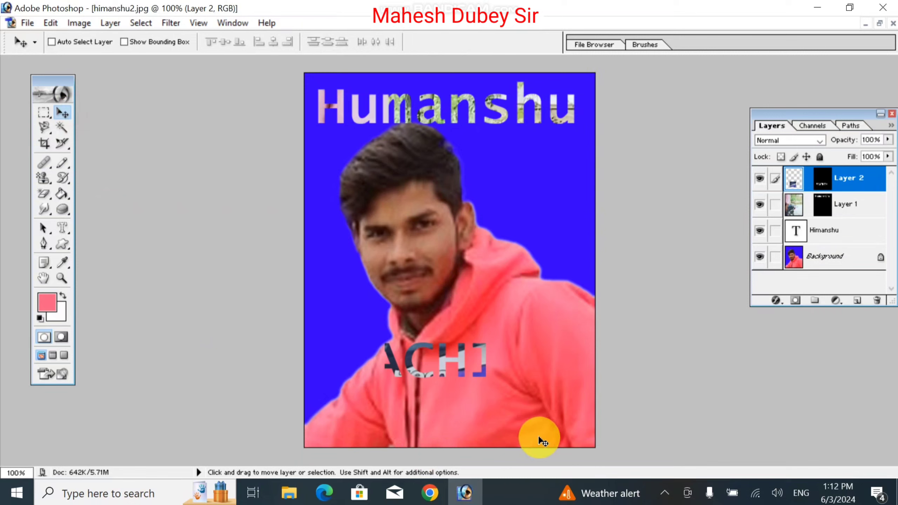
drag(543, 441, 407, 330)
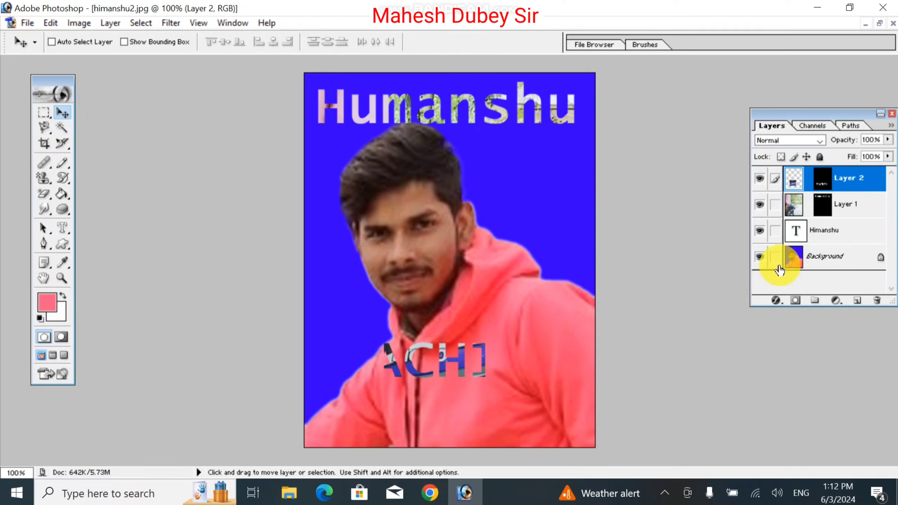
- Scale the pasted photo to about 261% so all six SACHIN letters fill, then link Layer 1
key(ctrl+t)
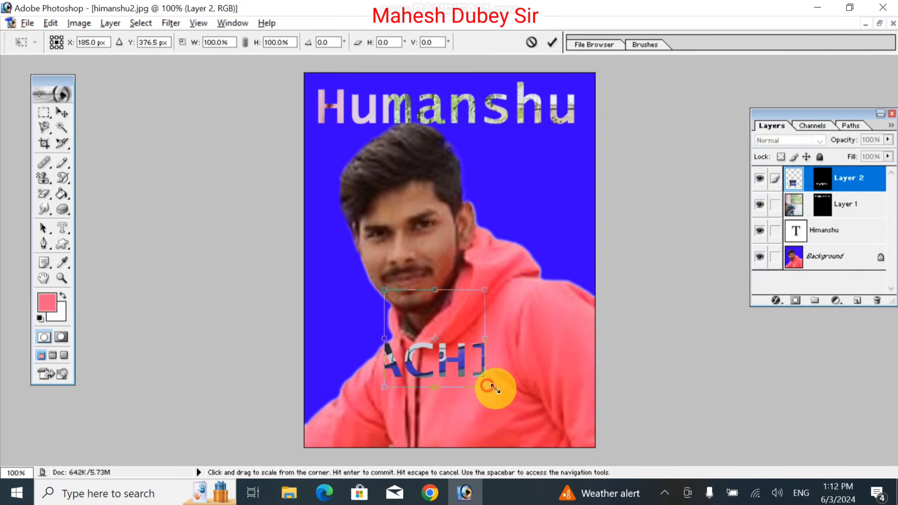
drag(492, 386, 594, 435)
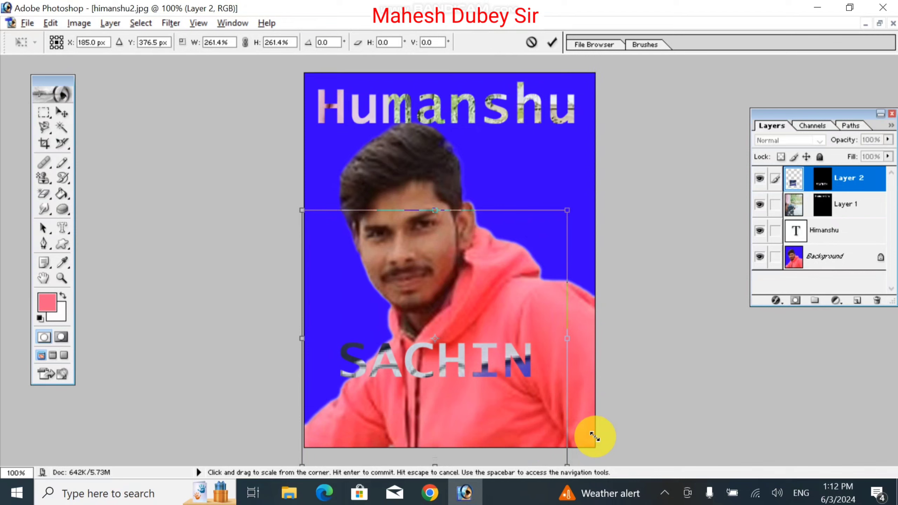
double_click(524, 370)
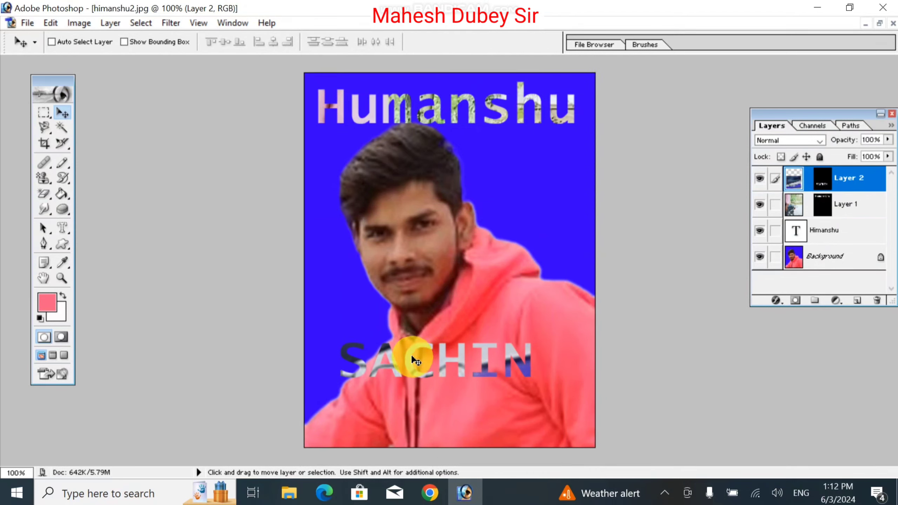
mouse_move(411, 357)
mouse_down()
mouse_move(401, 316)
mouse_move(417, 369)
mouse_move(408, 345)
mouse_move(412, 354)
mouse_up()
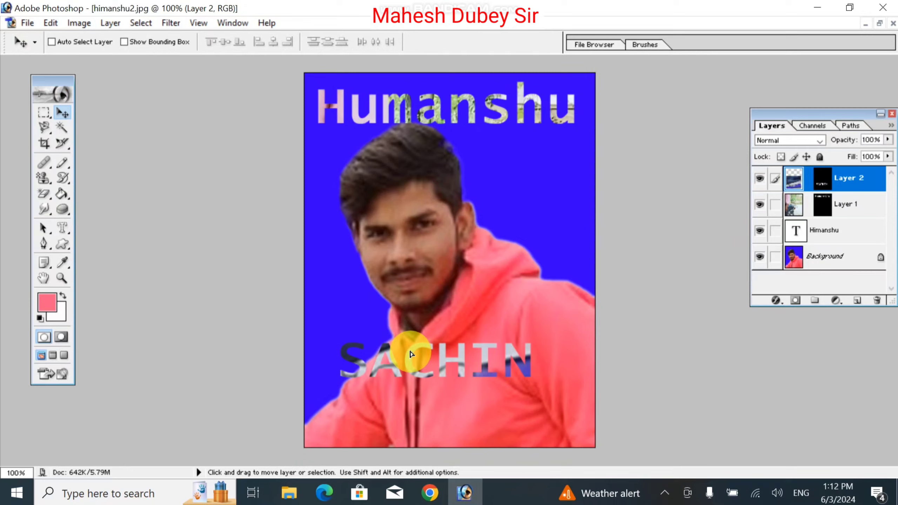
click(775, 205)
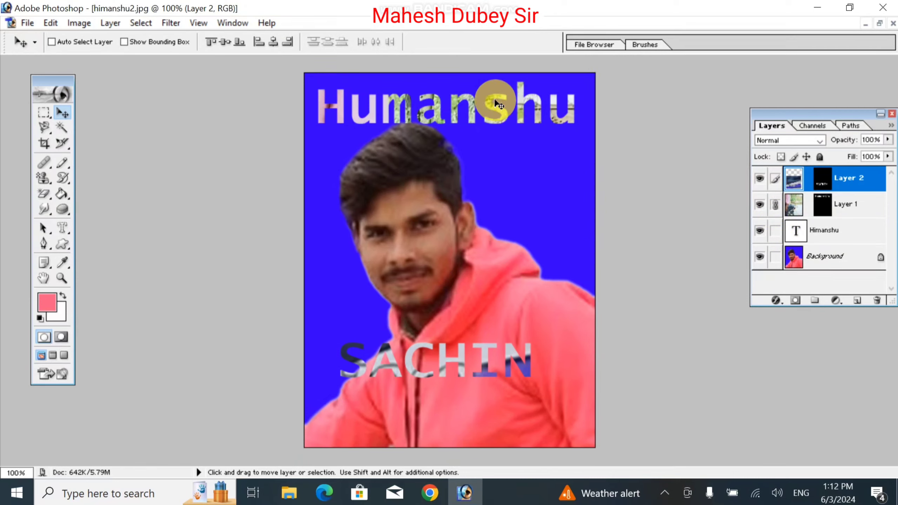
click(113, 22)
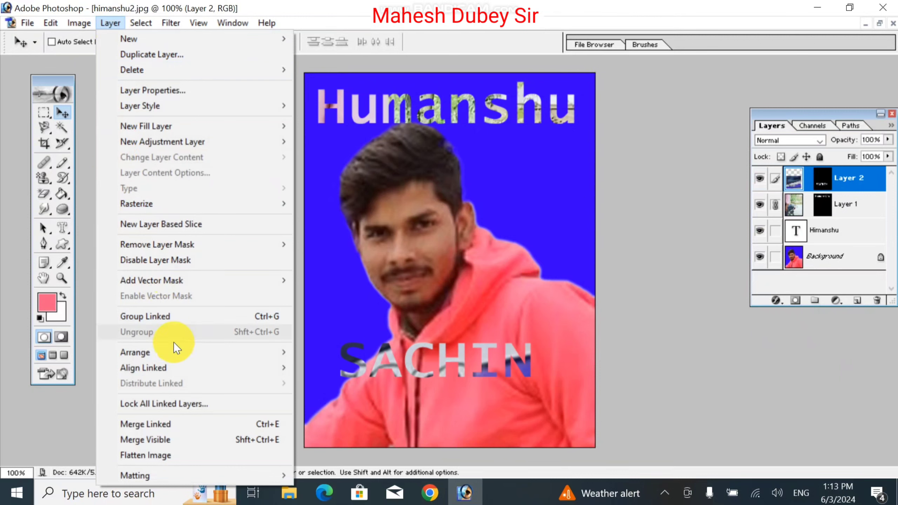
- Merge the linked fill layers, nudge them right, and create a vertical type-mask selection reading SACHIN
click(188, 428)
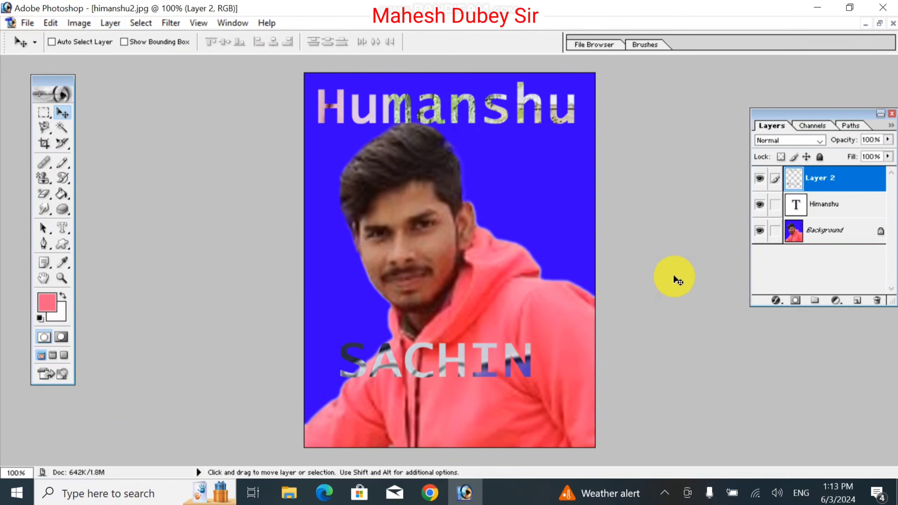
mouse_move(456, 359)
mouse_down()
mouse_move(453, 322)
mouse_move(467, 357)
mouse_move(443, 361)
mouse_move(466, 357)
mouse_move(465, 367)
mouse_up()
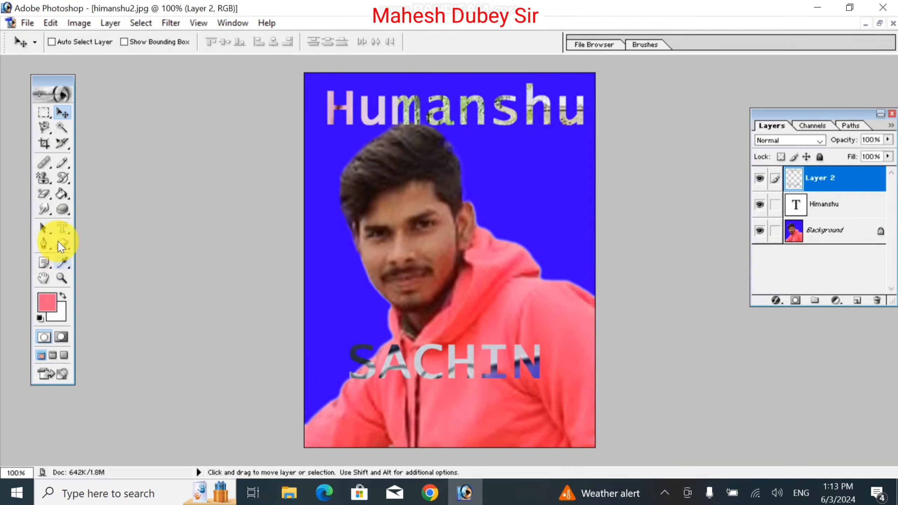
click(60, 229)
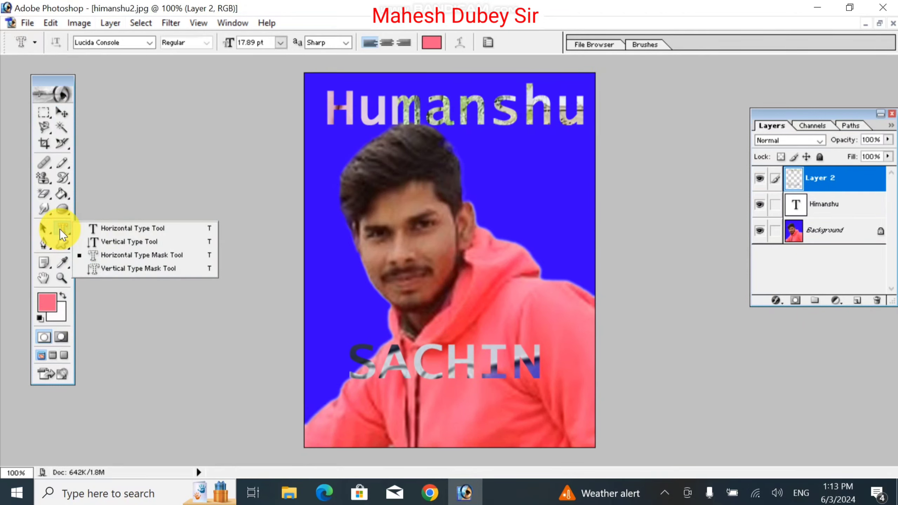
click(121, 270)
click(389, 376)
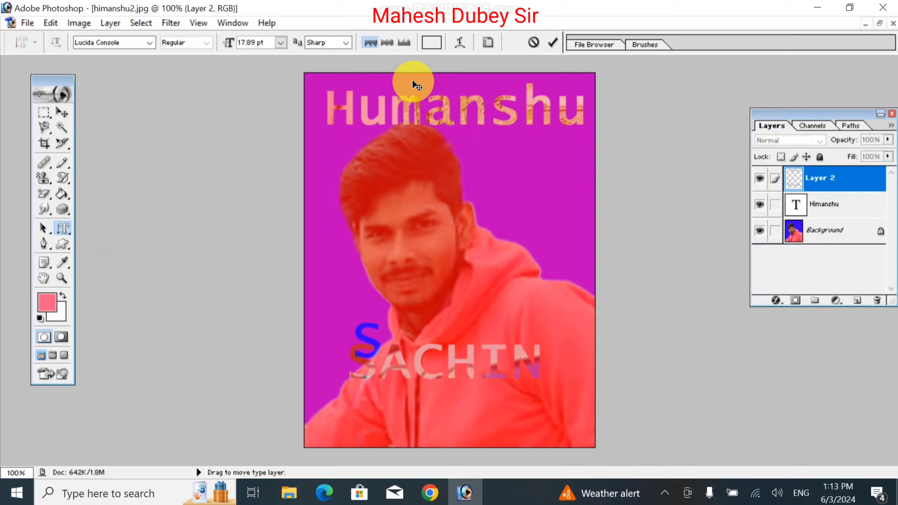
click(67, 112)
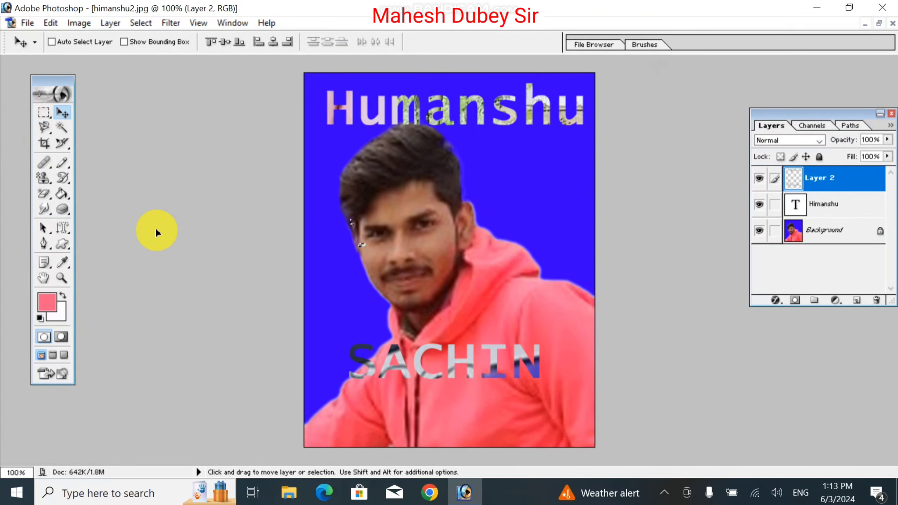
click(37, 115)
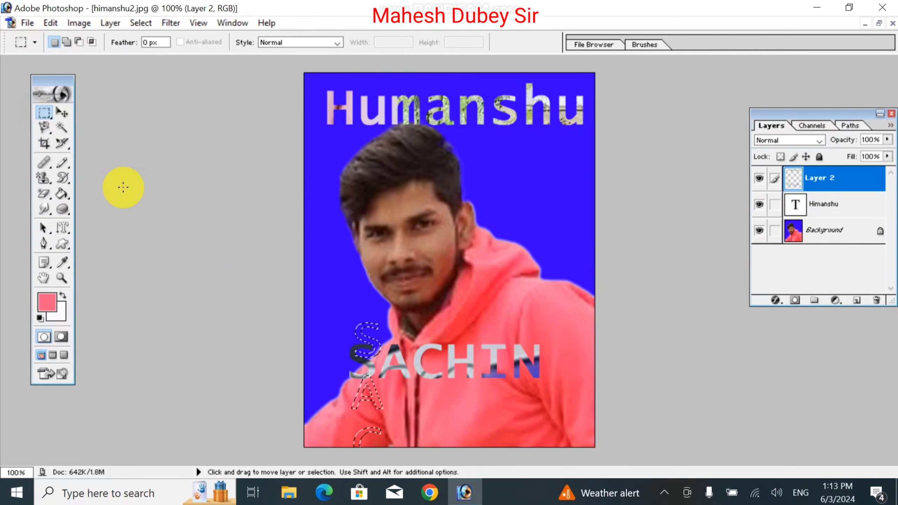
- Move the vertical SACHIN selection up, then across so it runs down the portrait's right edge
key(Up)
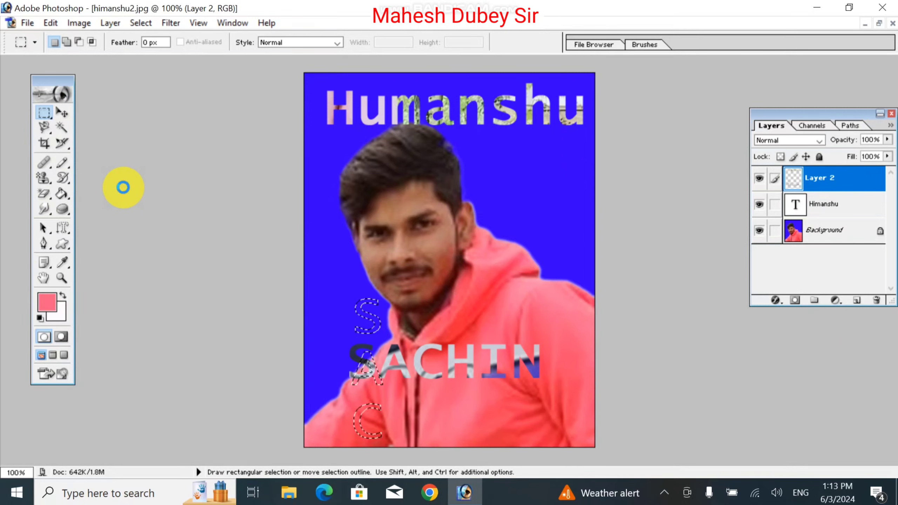
key(shift+Up)
key(shift+Up)
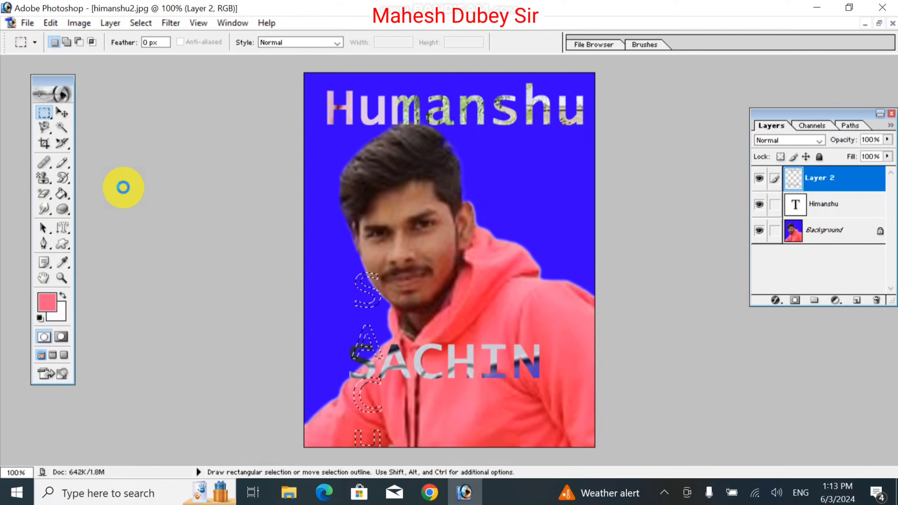
key(shift+Up)
key(shift+Up)
key(shift+Up)
key(shift+Up)
key(shift+Up)
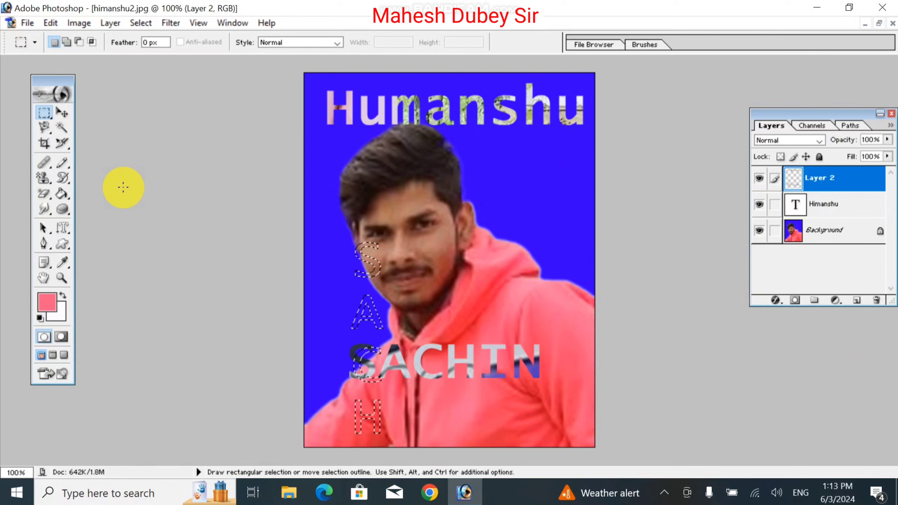
key(shift+Up)
key(shift+Up)
key(shift+Up)
key(shift+Up)
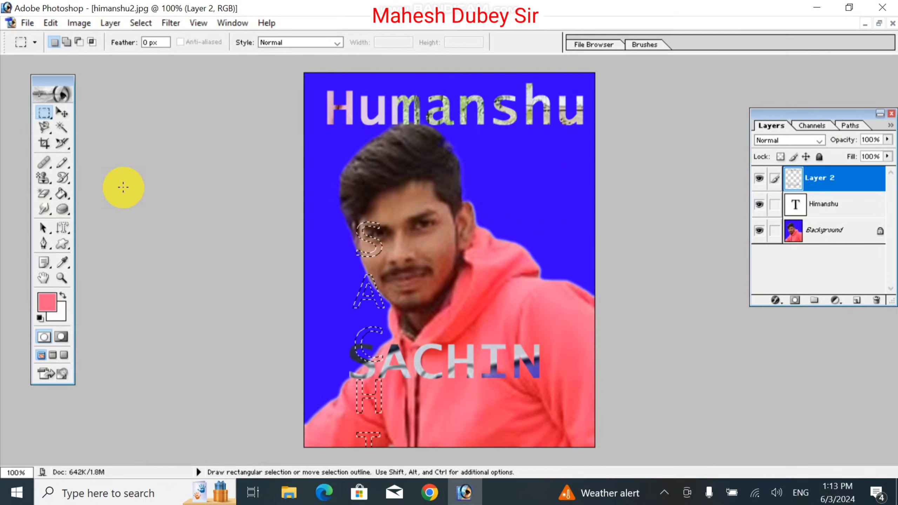
key(shift+Right)
key(shift+Right)
key(shift+Right)
key(shift+Right)
key(shift+Right)
key(shift+Right)
key(shift+Right)
key(shift+Right)
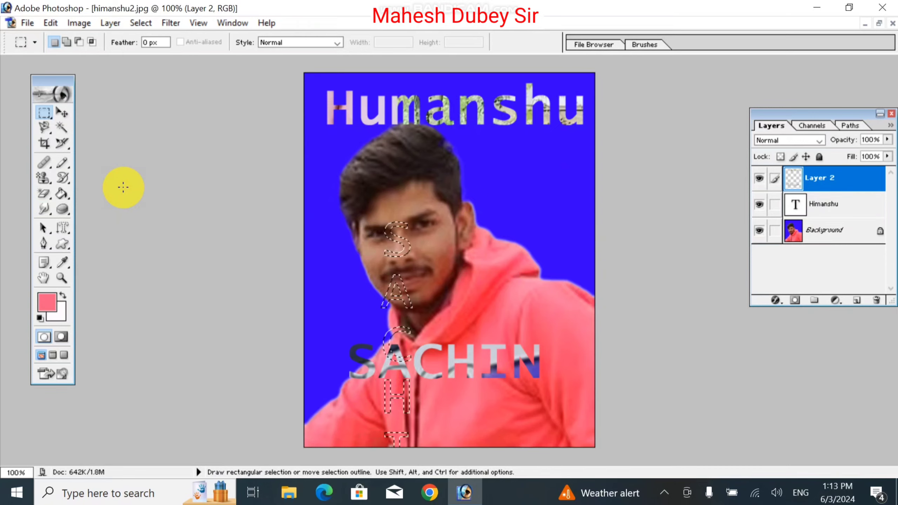
key(shift+Right)
key(shift+Right)
key(shift+Right)
key(shift+Right)
key(shift+Right)
key(shift+Up)
key(shift+Up)
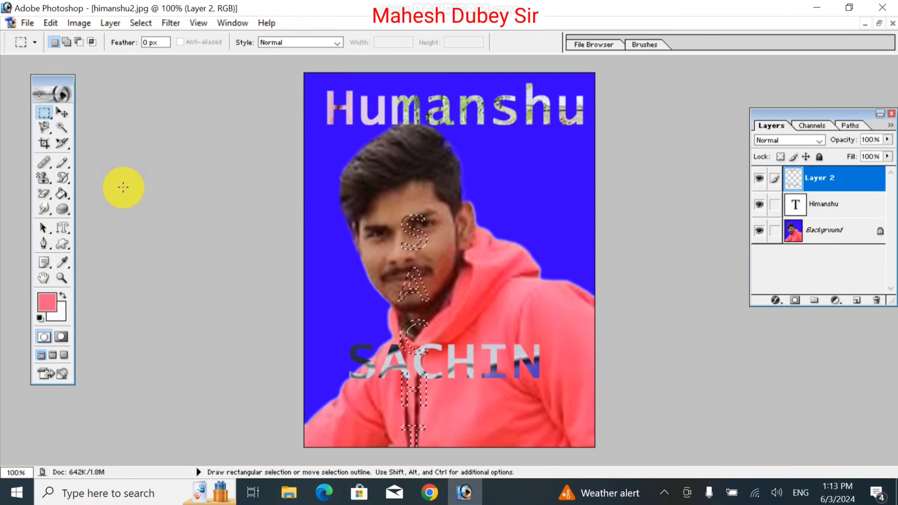
key(shift+Up)
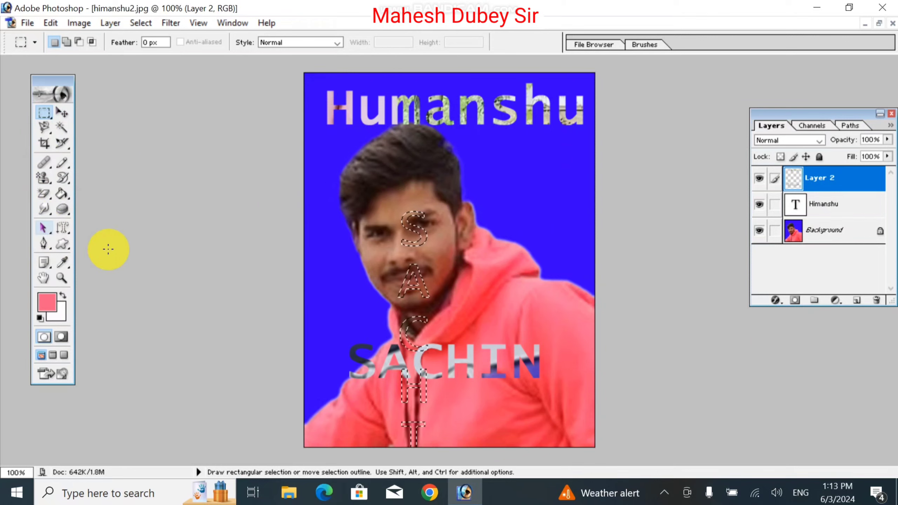
drag(413, 276, 563, 221)
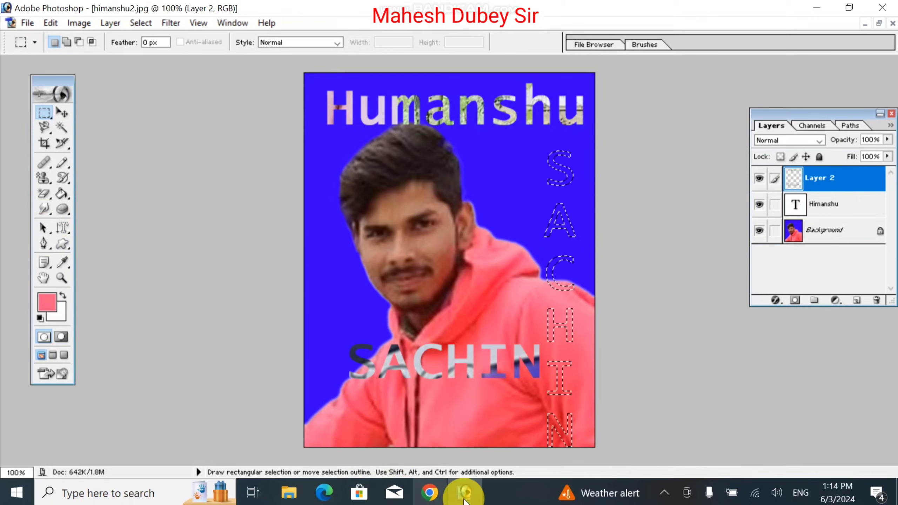
- Restore the portrait to a floating window, cancel the Open dialog, and bring Chrome's New Tab page forward
click(426, 489)
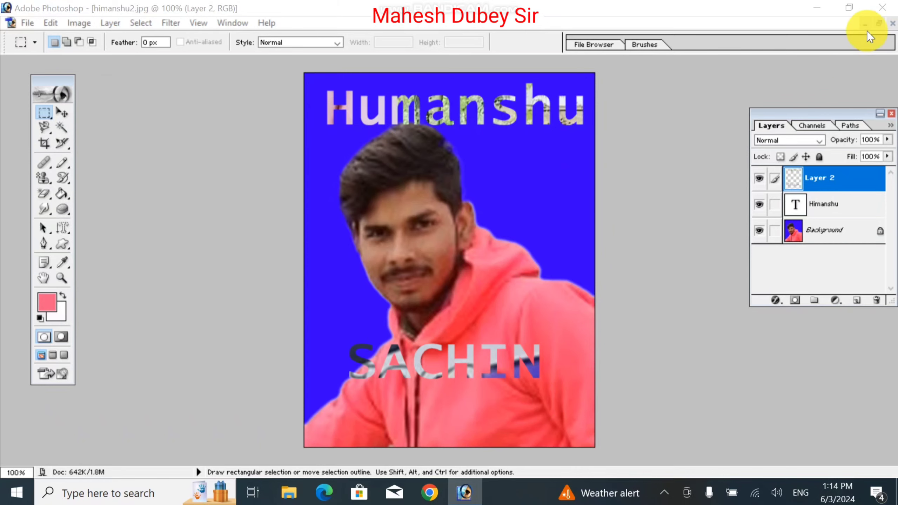
click(881, 22)
double_click(608, 153)
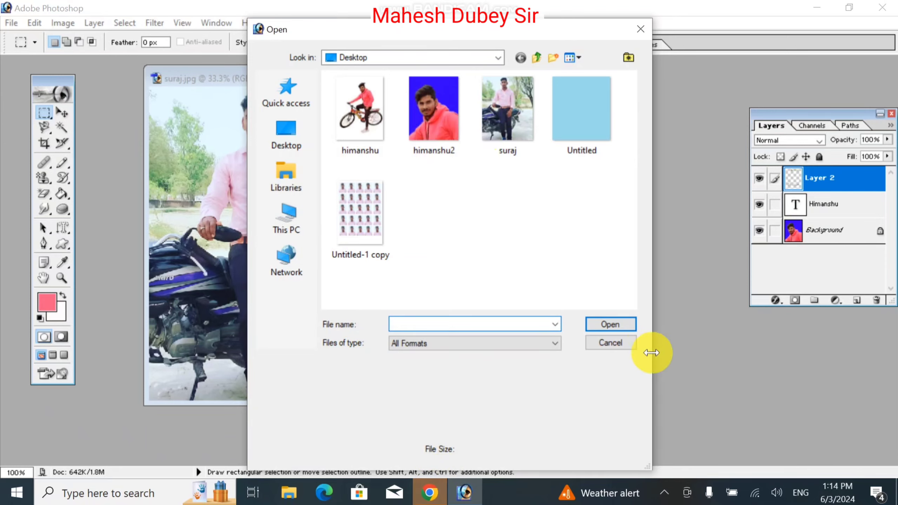
click(588, 343)
click(439, 493)
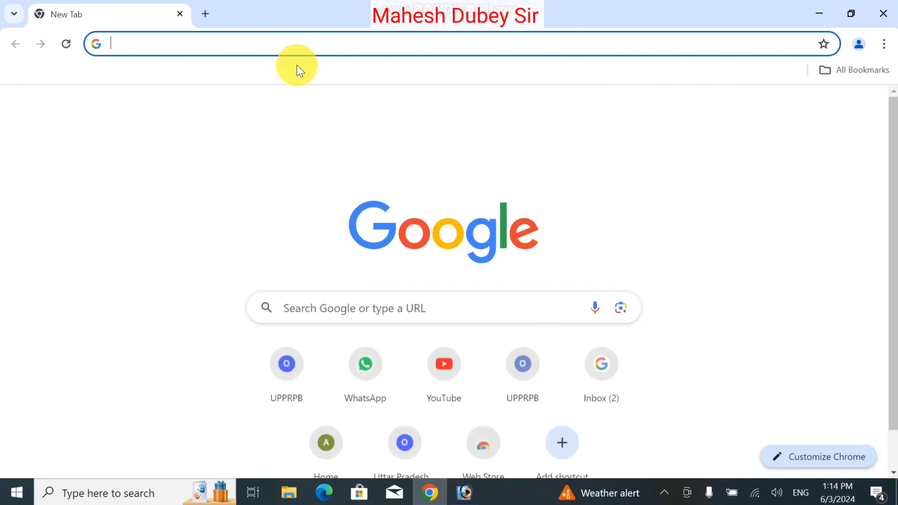
- Search Google for 'background image' from Chrome's address bar
click(290, 45)
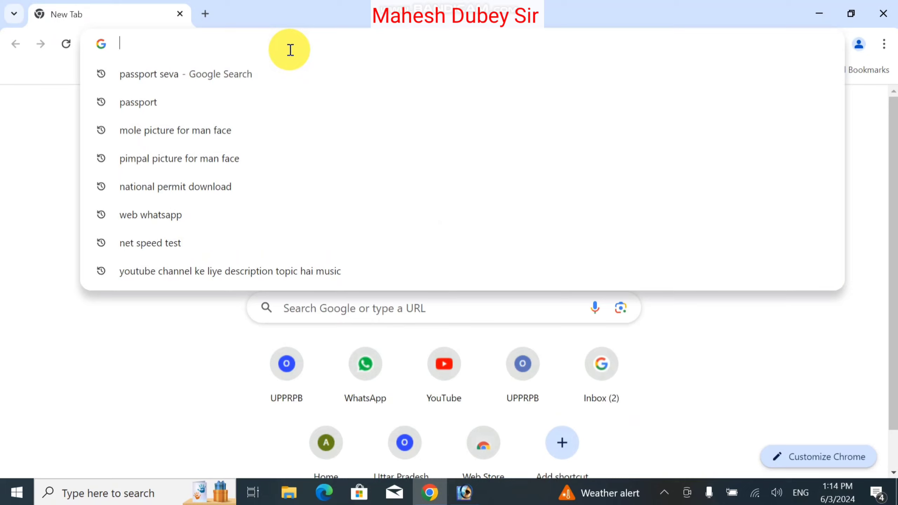
text(BACKGR)
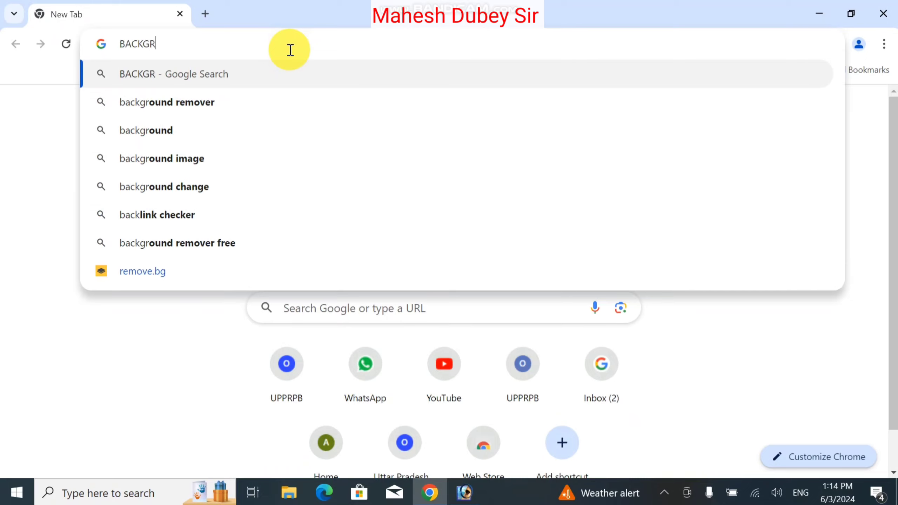
text(OUND IM)
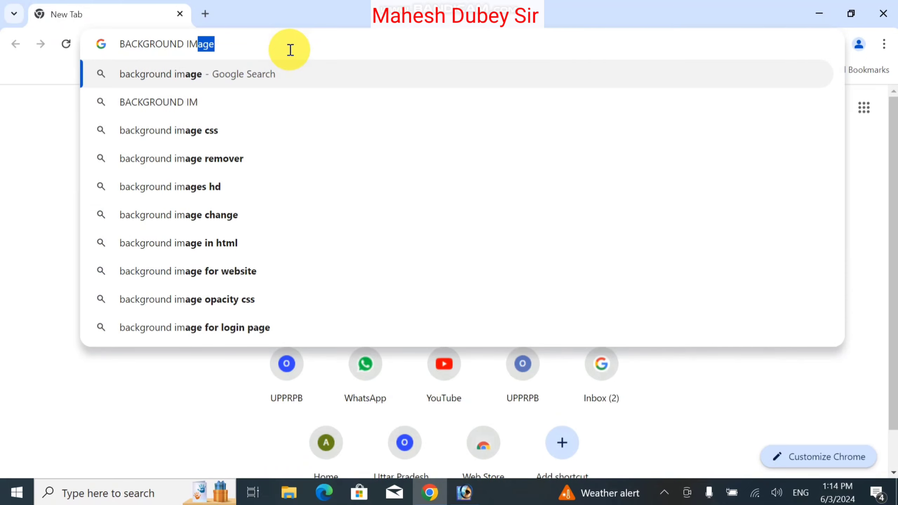
key(Return)
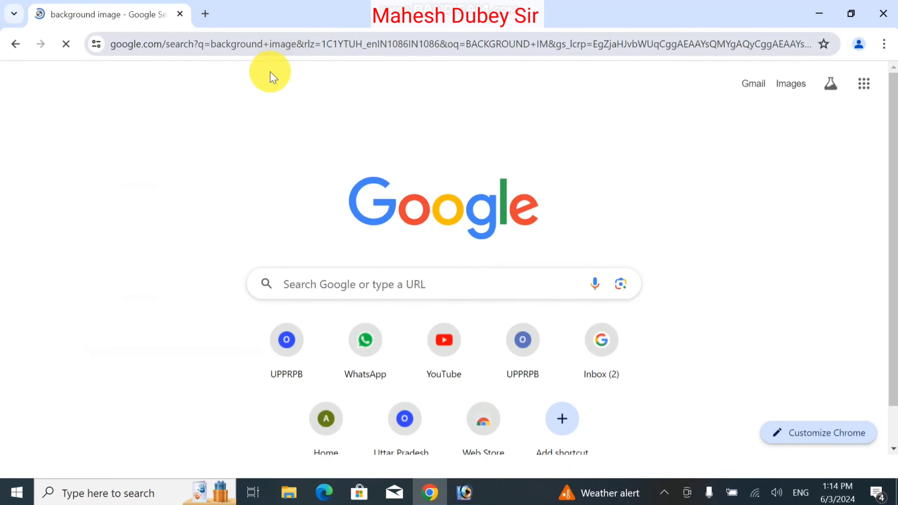
scroll(301, 322, down, 3)
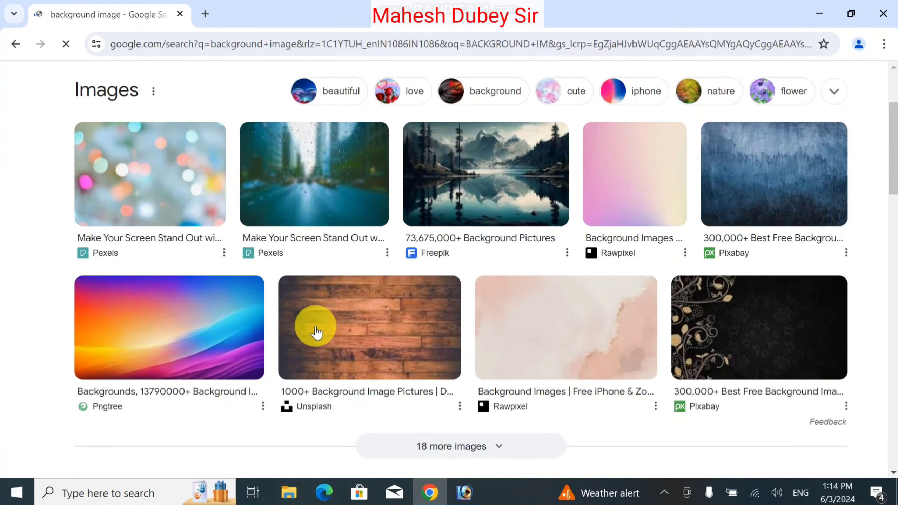
- Copy the colourful Pngtree rainbow background image from its enlarged preview
click(206, 322)
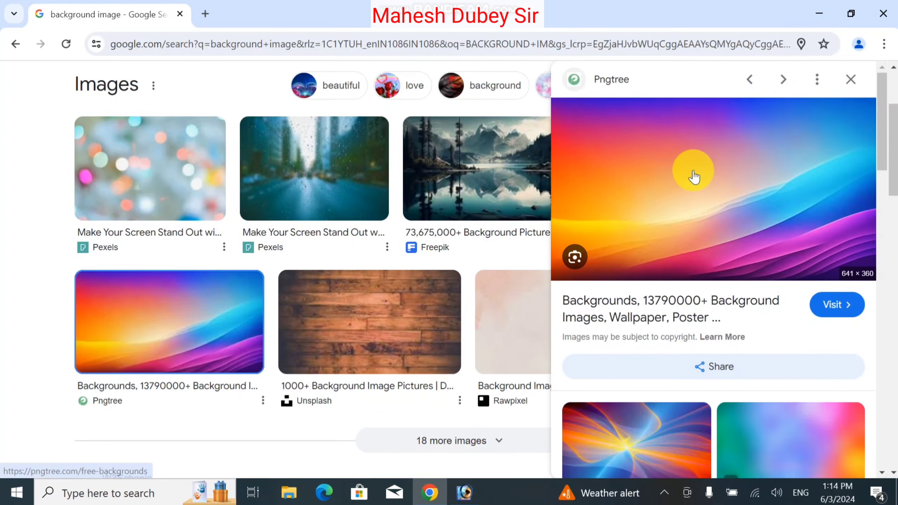
click(693, 173)
right_click(693, 173)
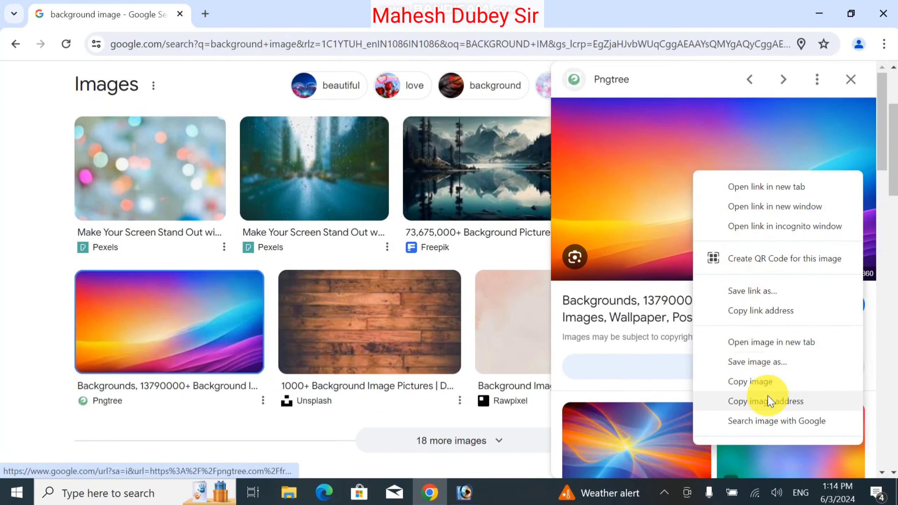
click(768, 382)
- Paste the rainbow background into the vertical SACHIN selection in the maximized himanshu2.jpg
click(464, 492)
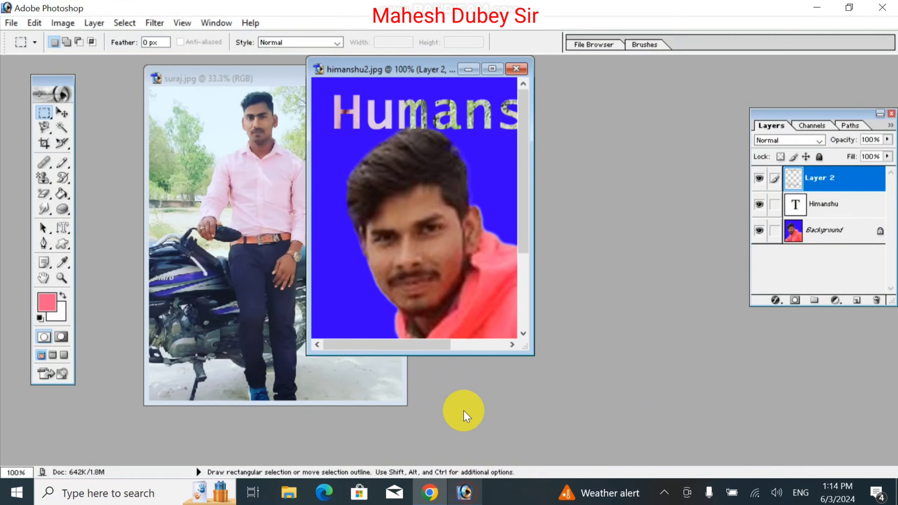
click(493, 69)
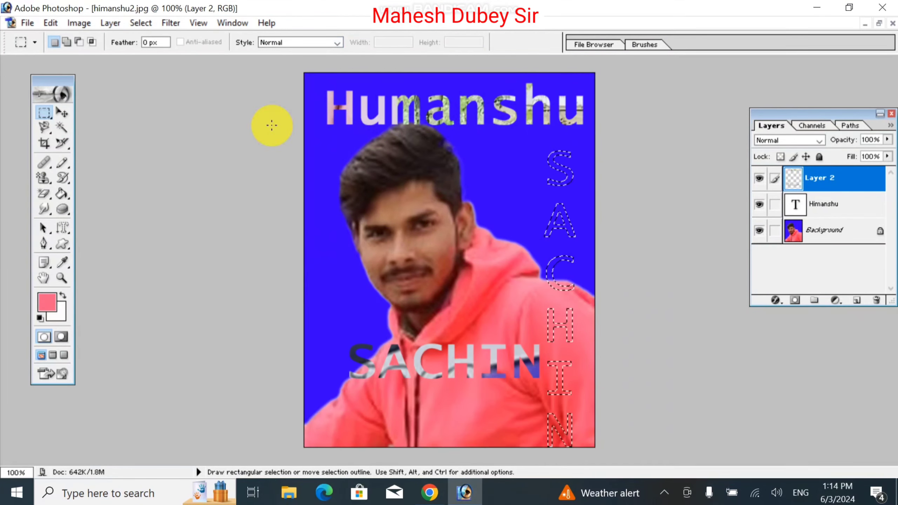
click(49, 23)
click(91, 172)
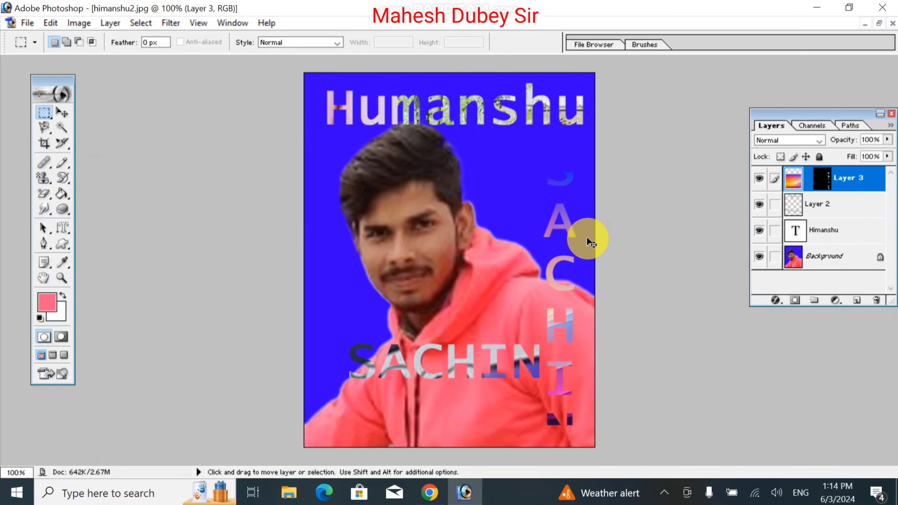
- Stretch the pasted rainbow up and down so it covers every vertical letter
key(ctrl+t)
drag(528, 171, 522, 97)
drag(528, 425, 545, 470)
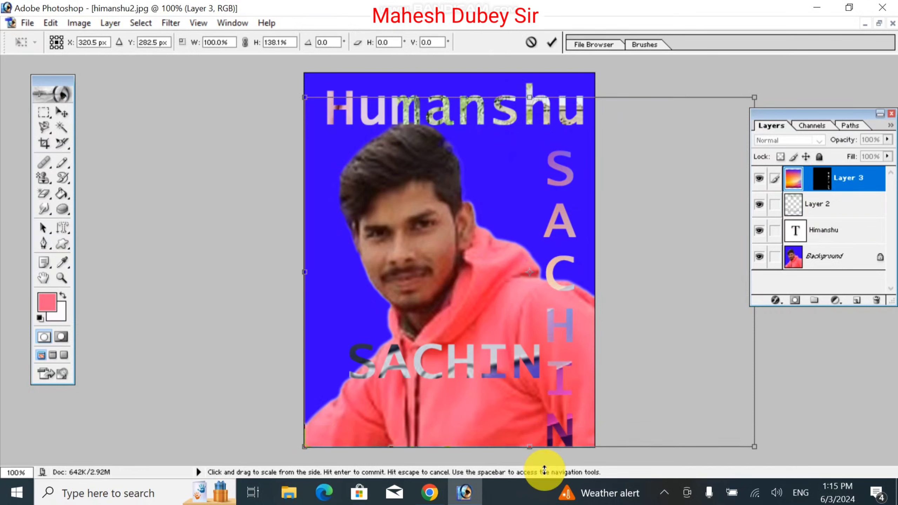
key(Return)
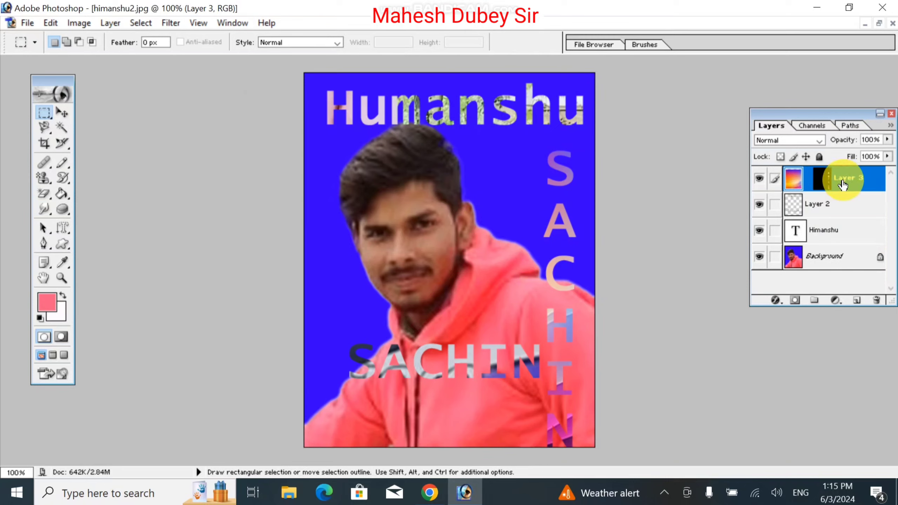
- Link Layer 2 with Layer 3 and merge them into a single Layer 3
click(776, 205)
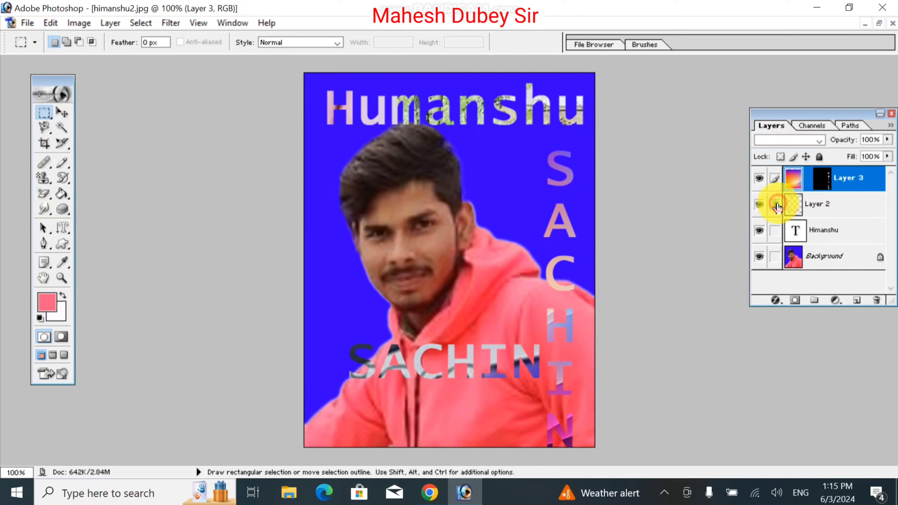
click(88, 23)
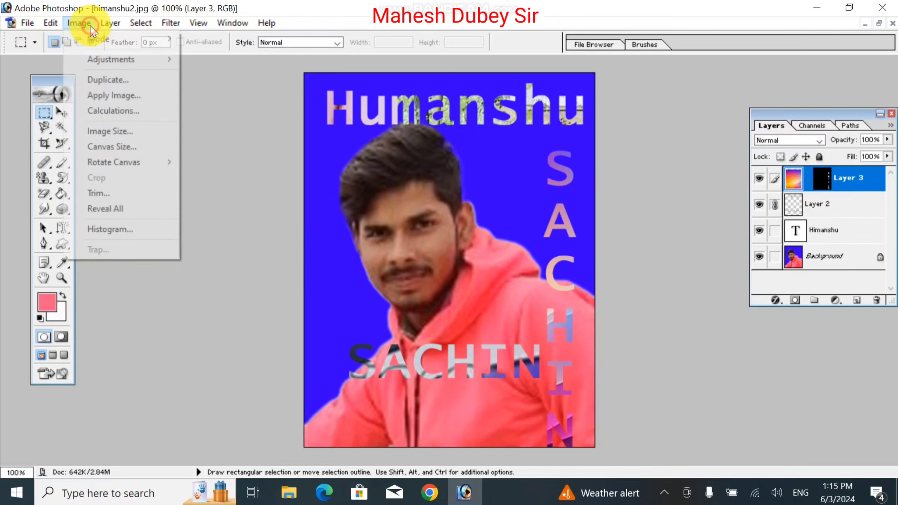
mouse_move(110, 22)
click(216, 423)
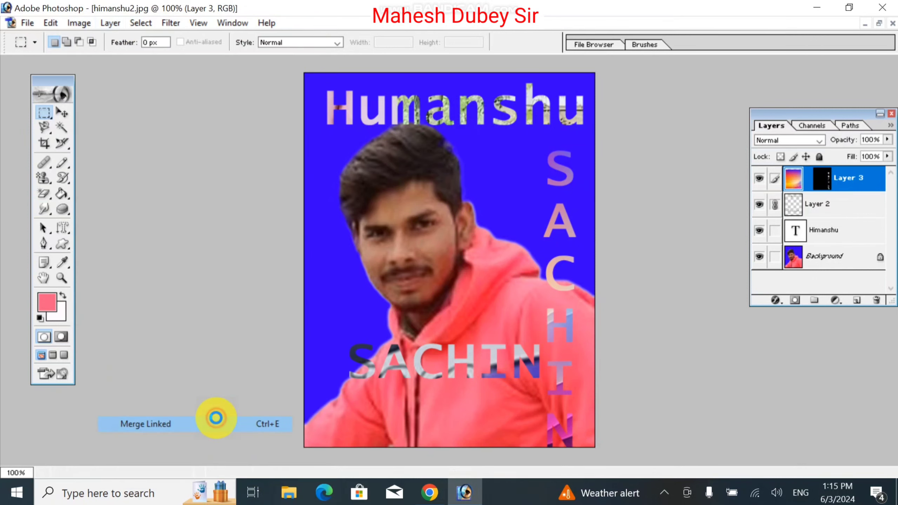
click(62, 113)
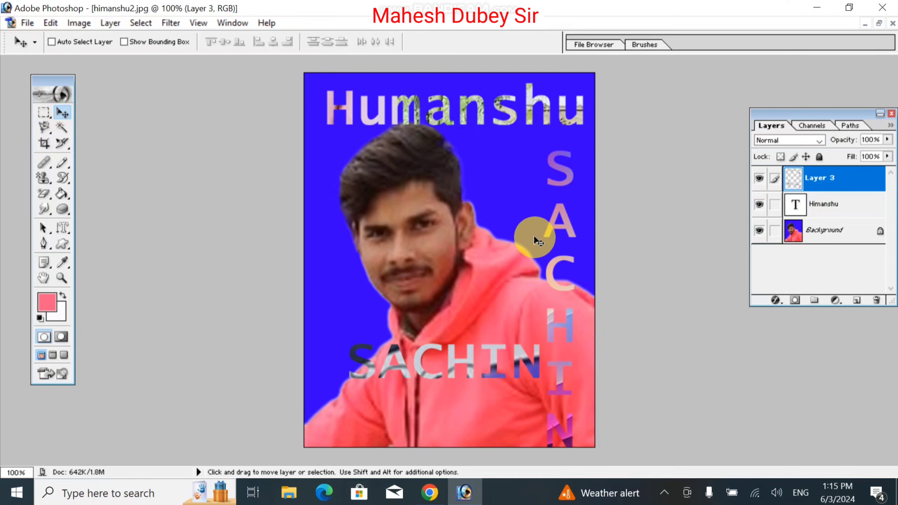
click(61, 226)
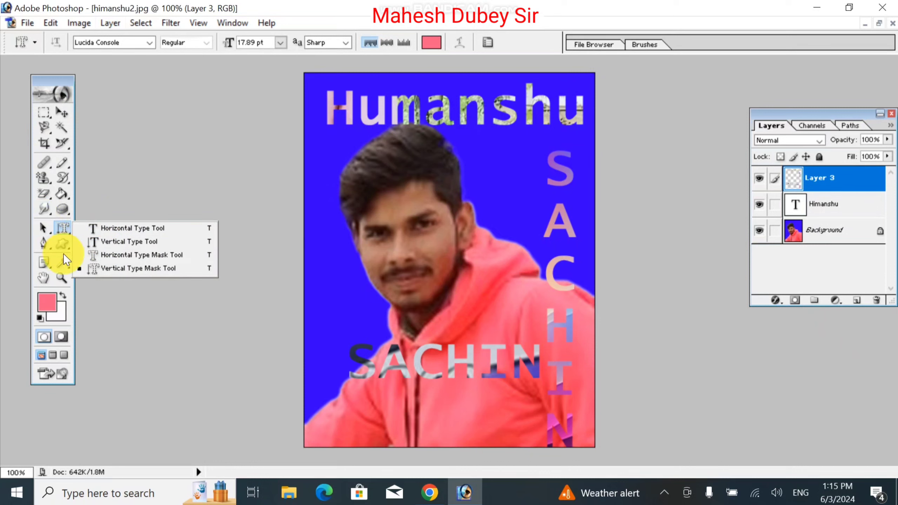
- Place a single Pen Tool anchor, creating a new Shape 1 layer above Layer 3
click(45, 246)
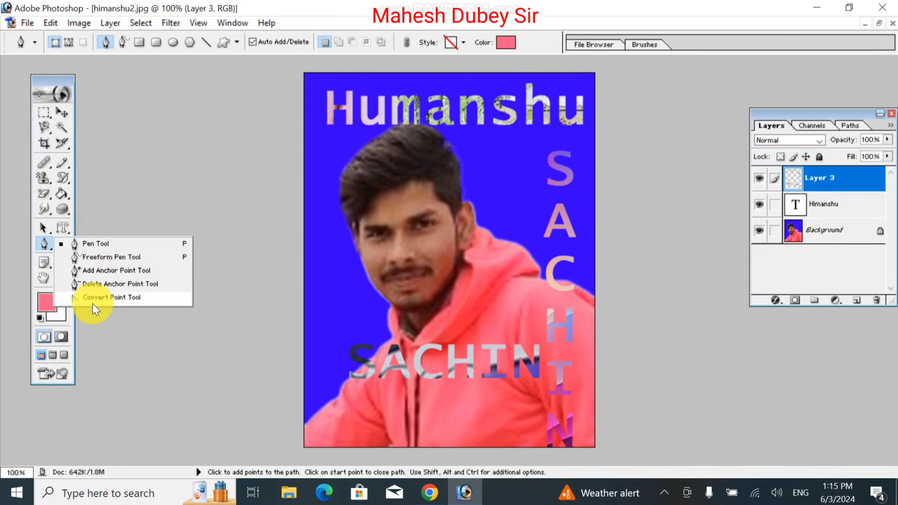
click(131, 322)
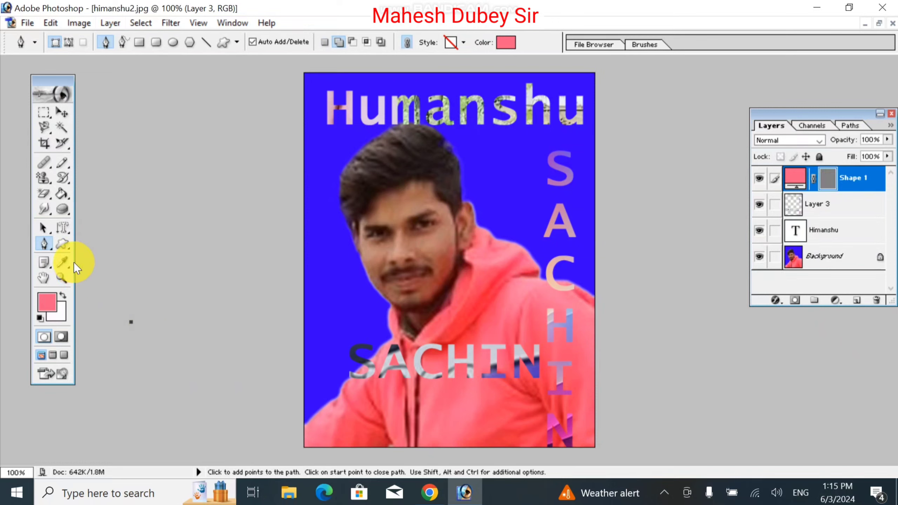
key(Escape)
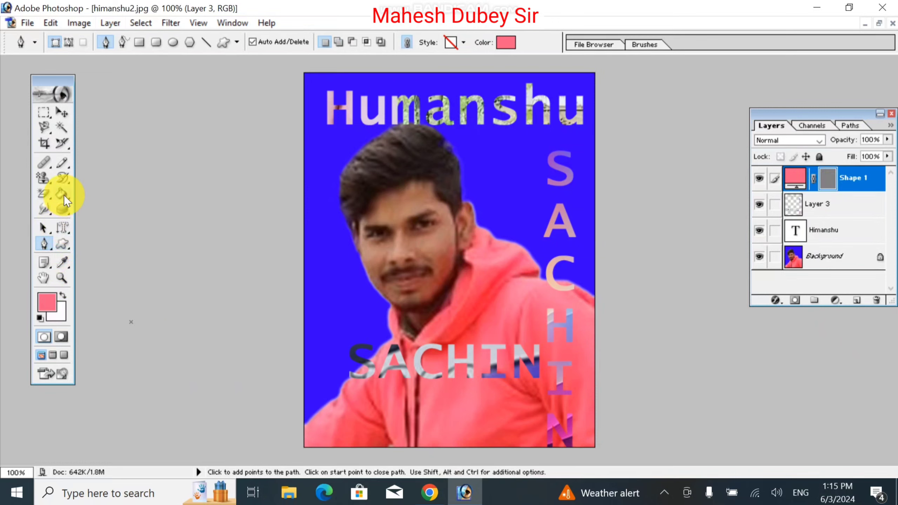